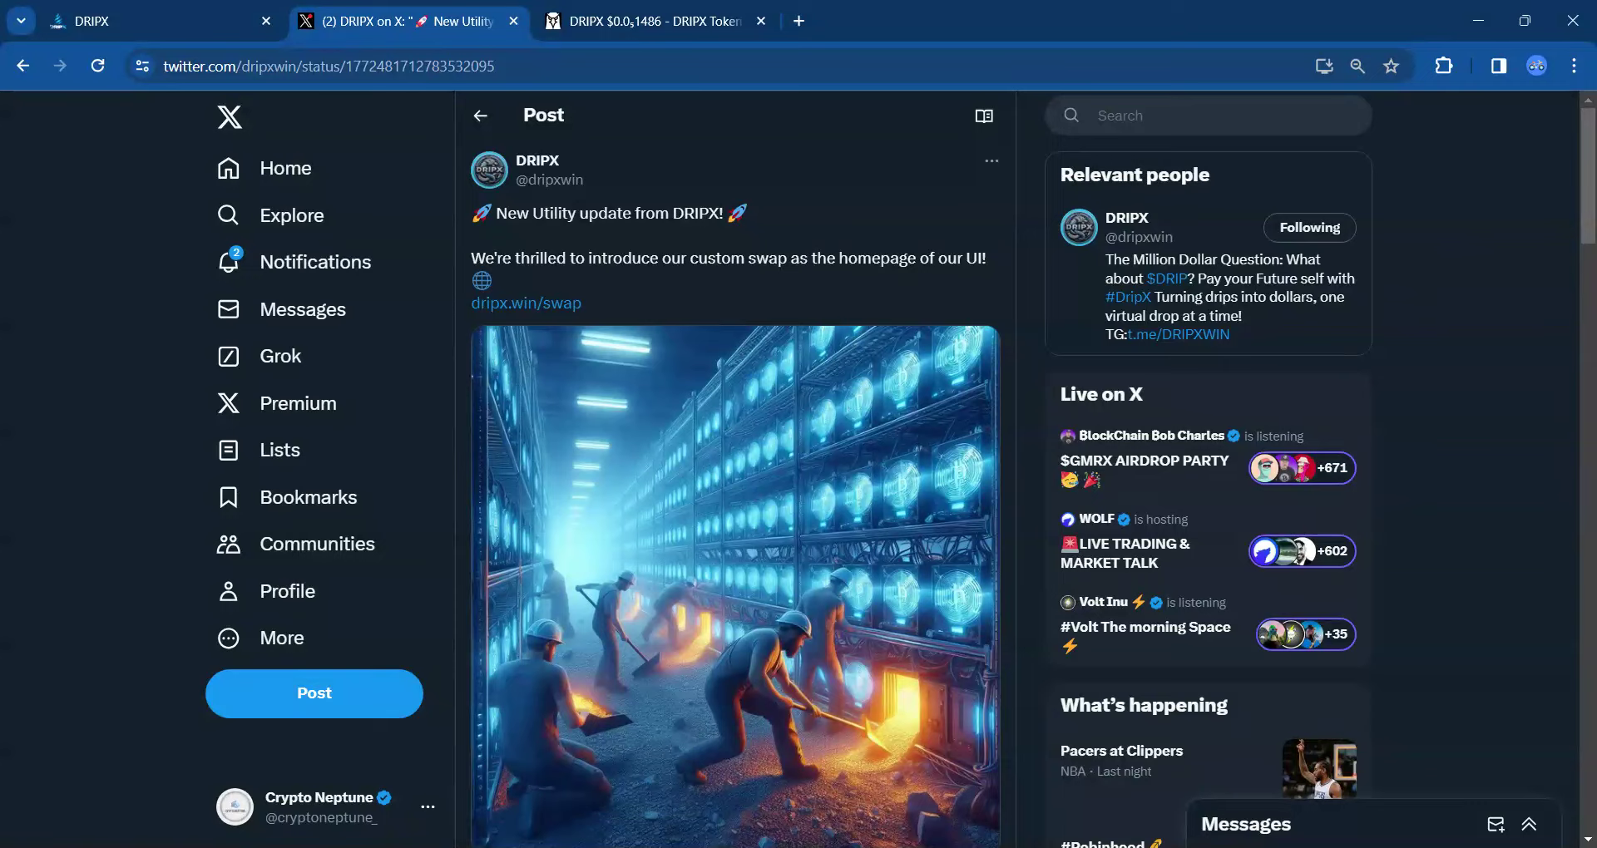
Read through the DRIPX utility update thread, covering the custom swap, the miner lookup feature and miner naming
scroll(736, 499, down, 10)
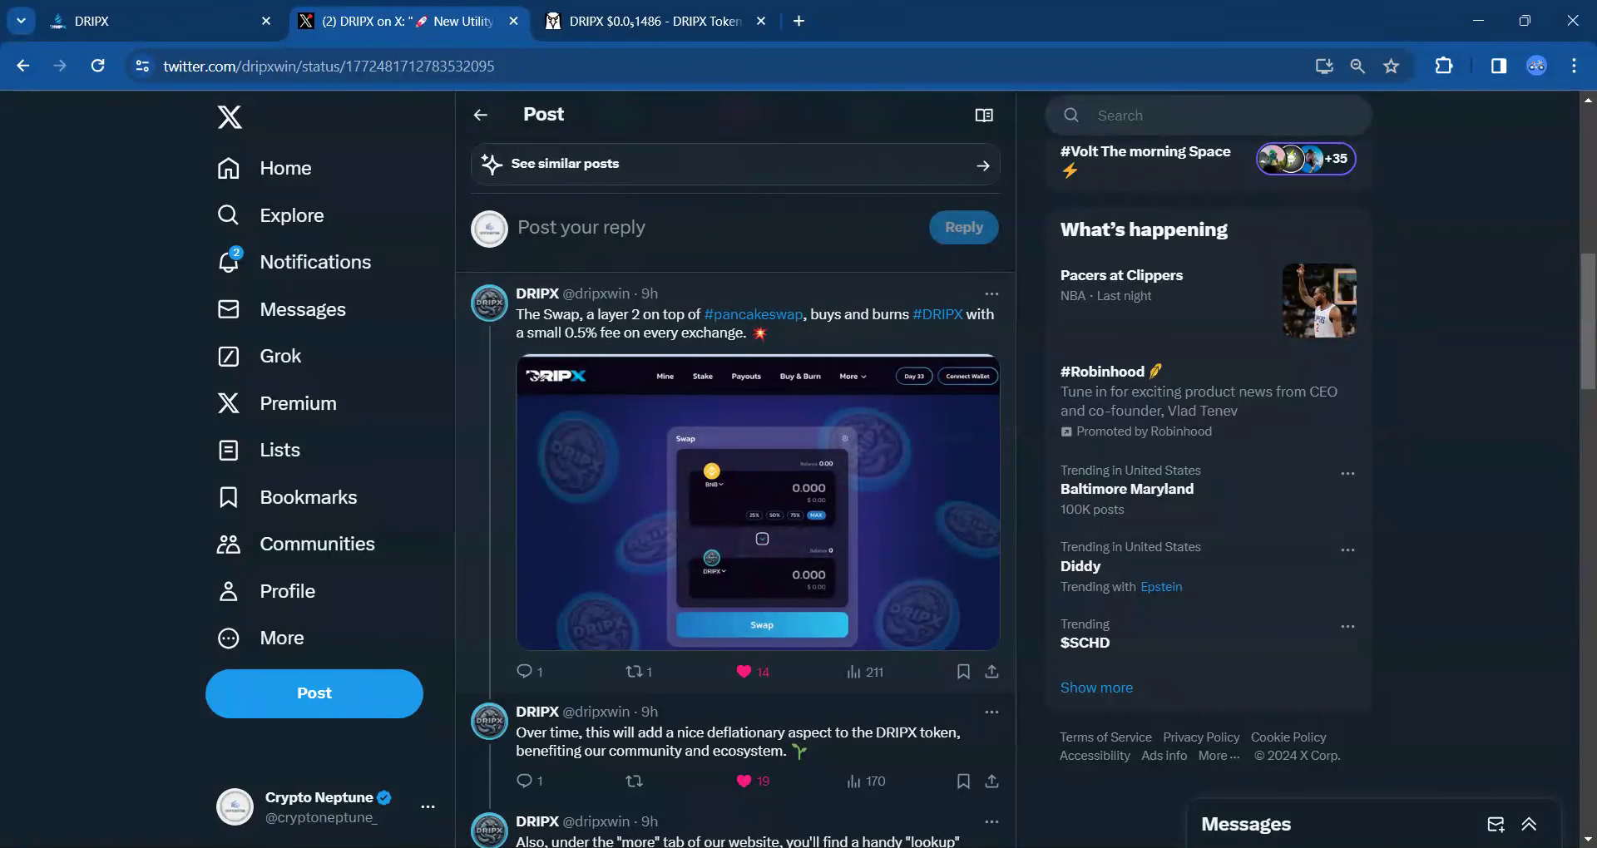
scroll(735, 499, down, 1)
scroll(735, 499, down, 1)
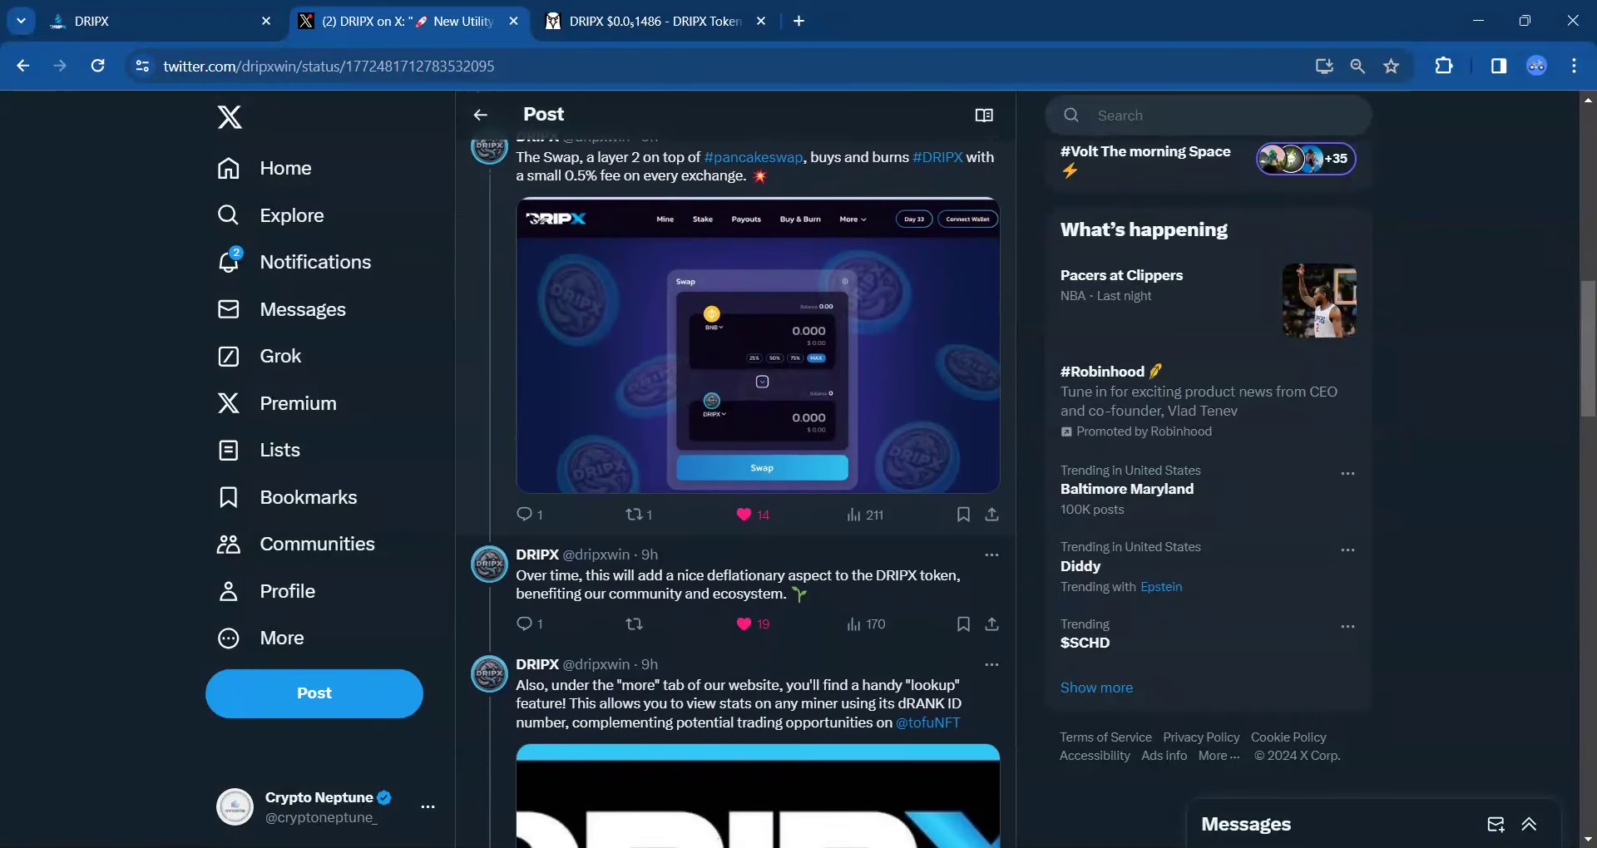
scroll(735, 499, down, 2)
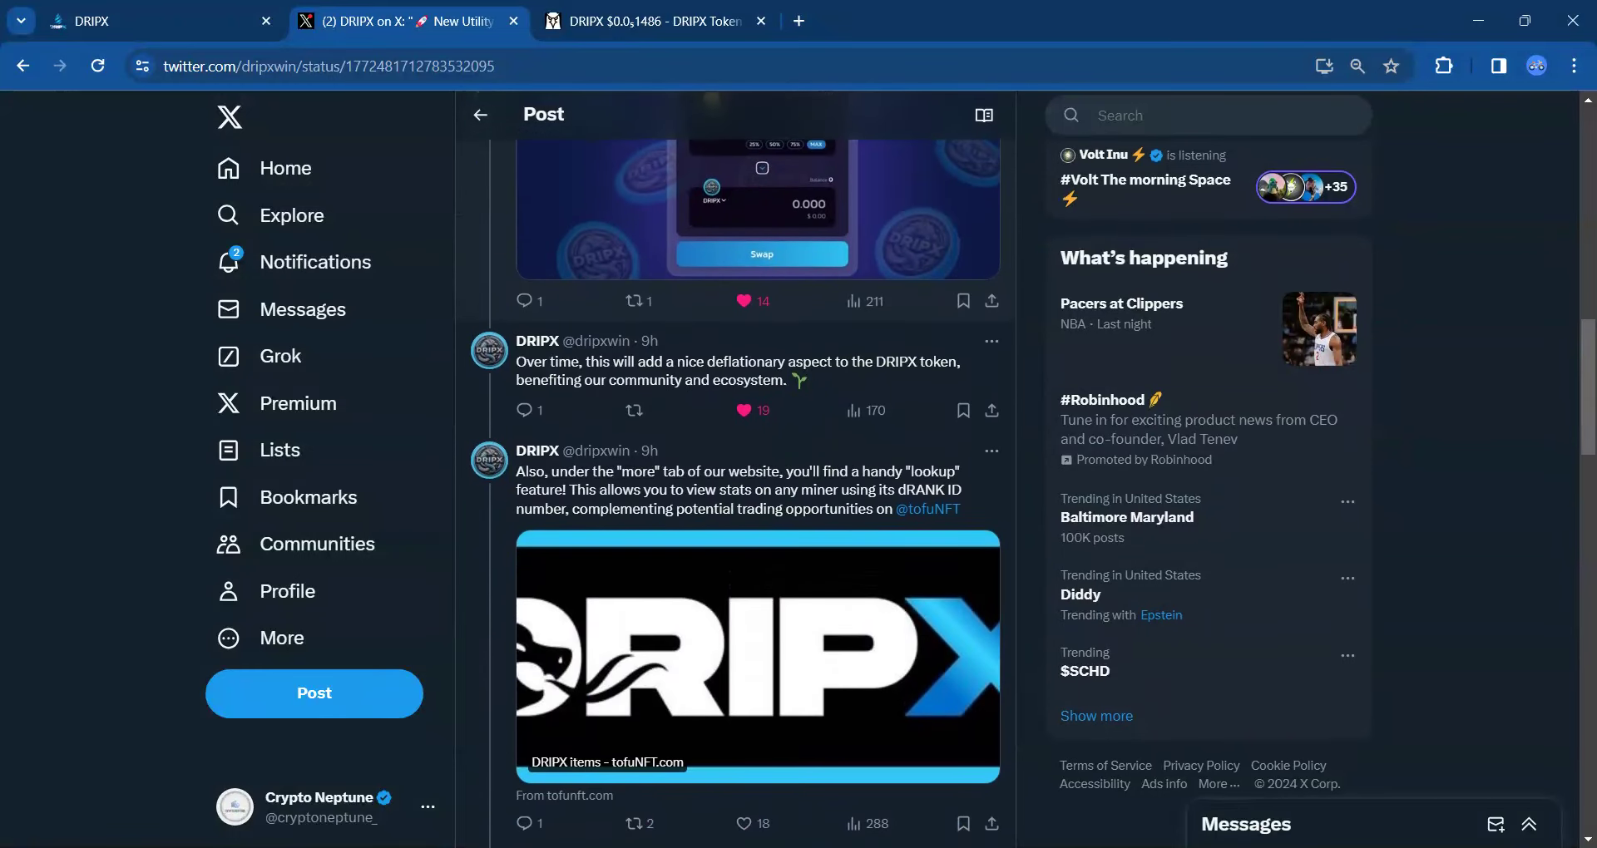
scroll(735, 499, up, 1)
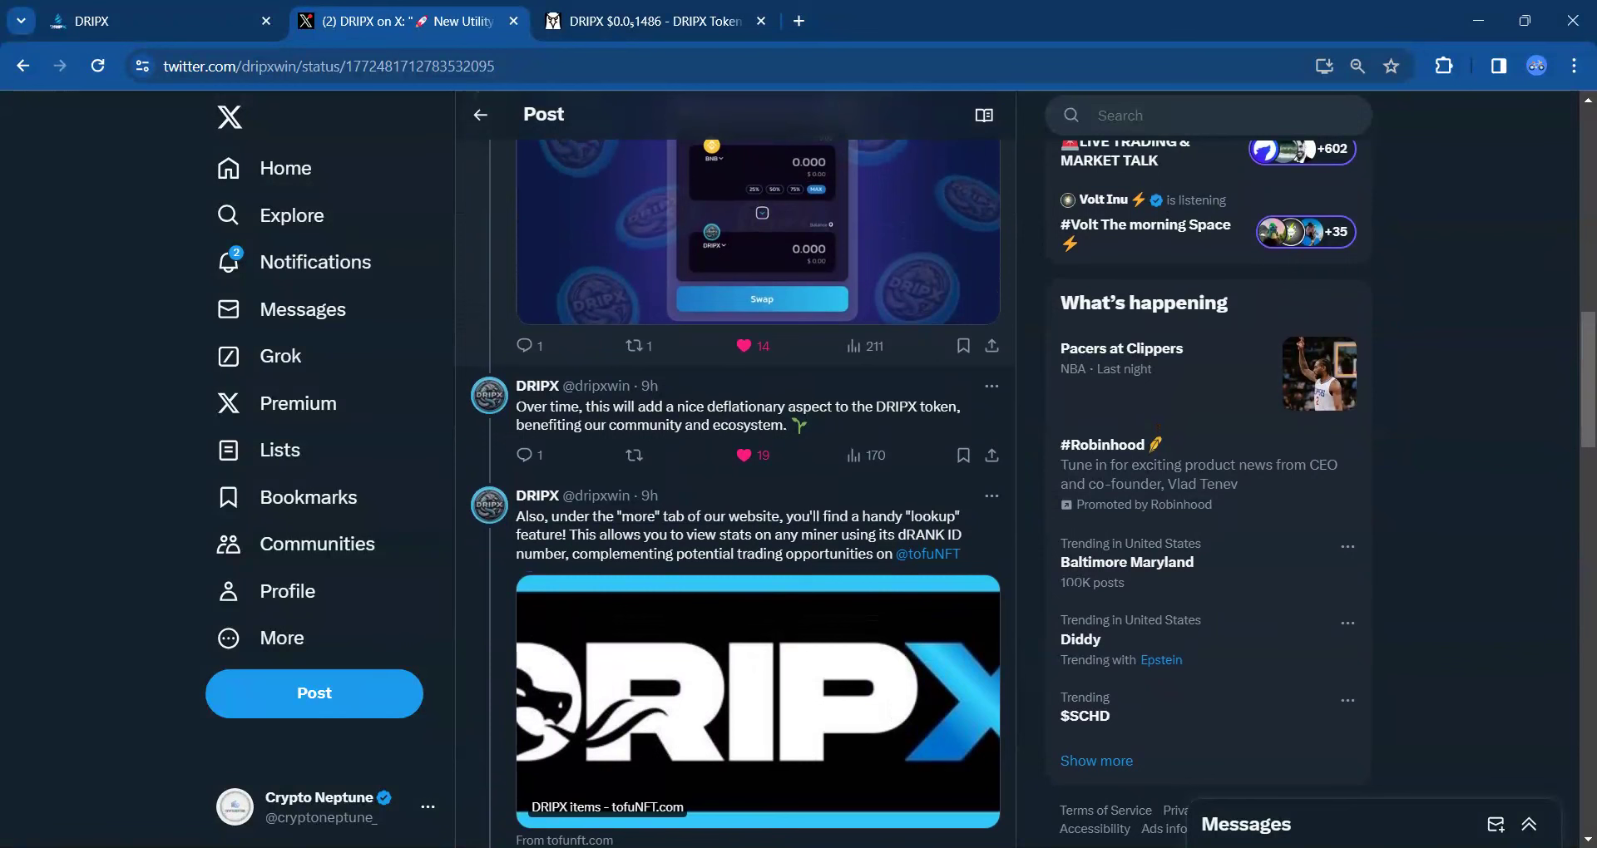
scroll(735, 499, down, 3)
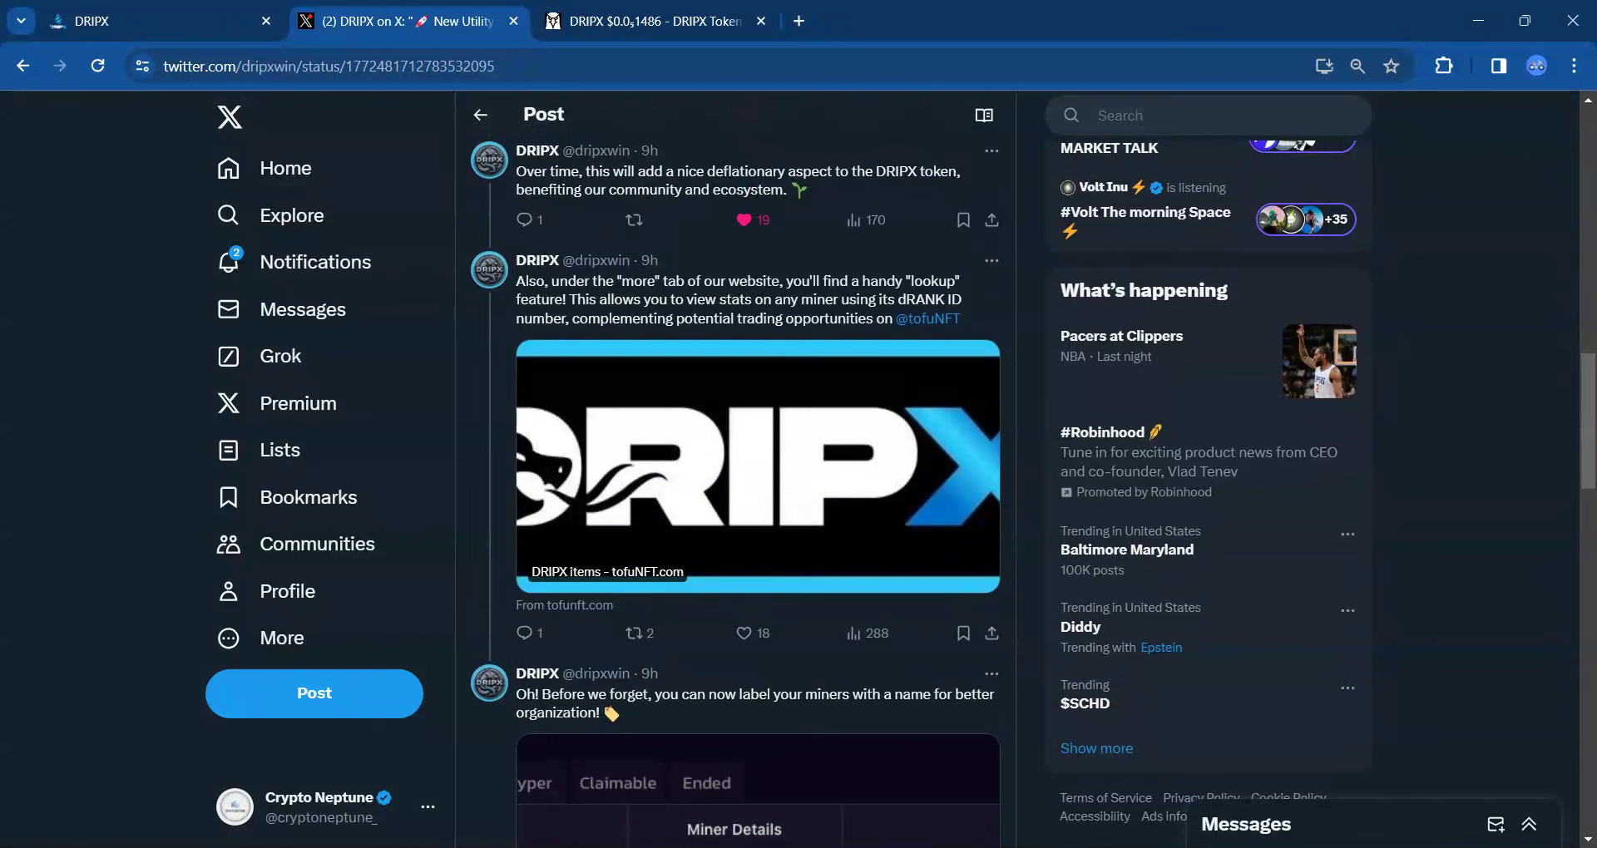
scroll(735, 465, down, 1)
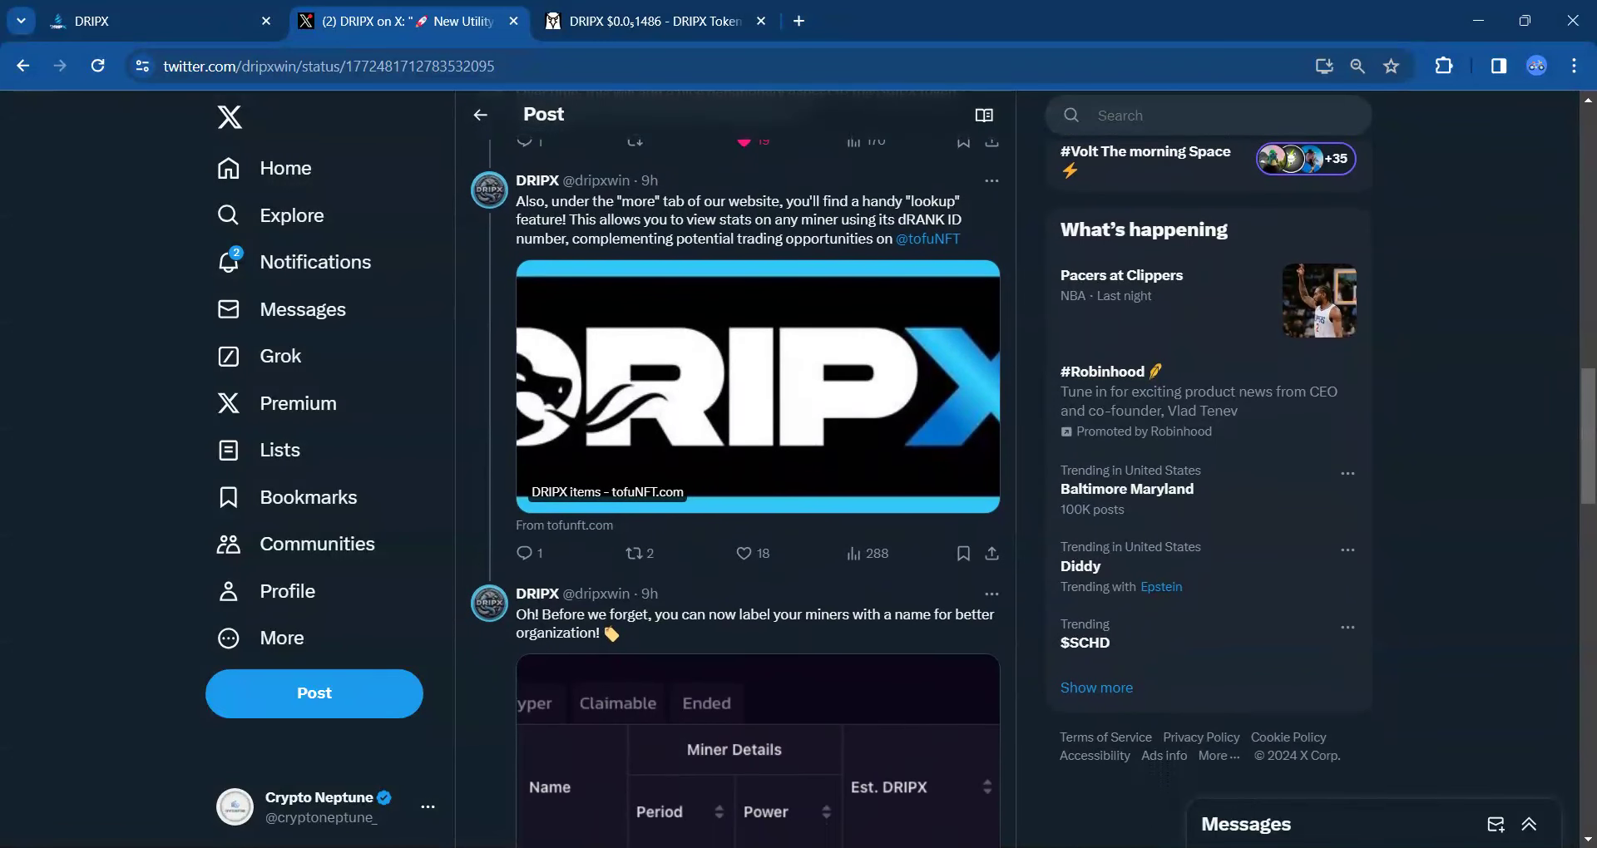
scroll(735, 466, down, 1)
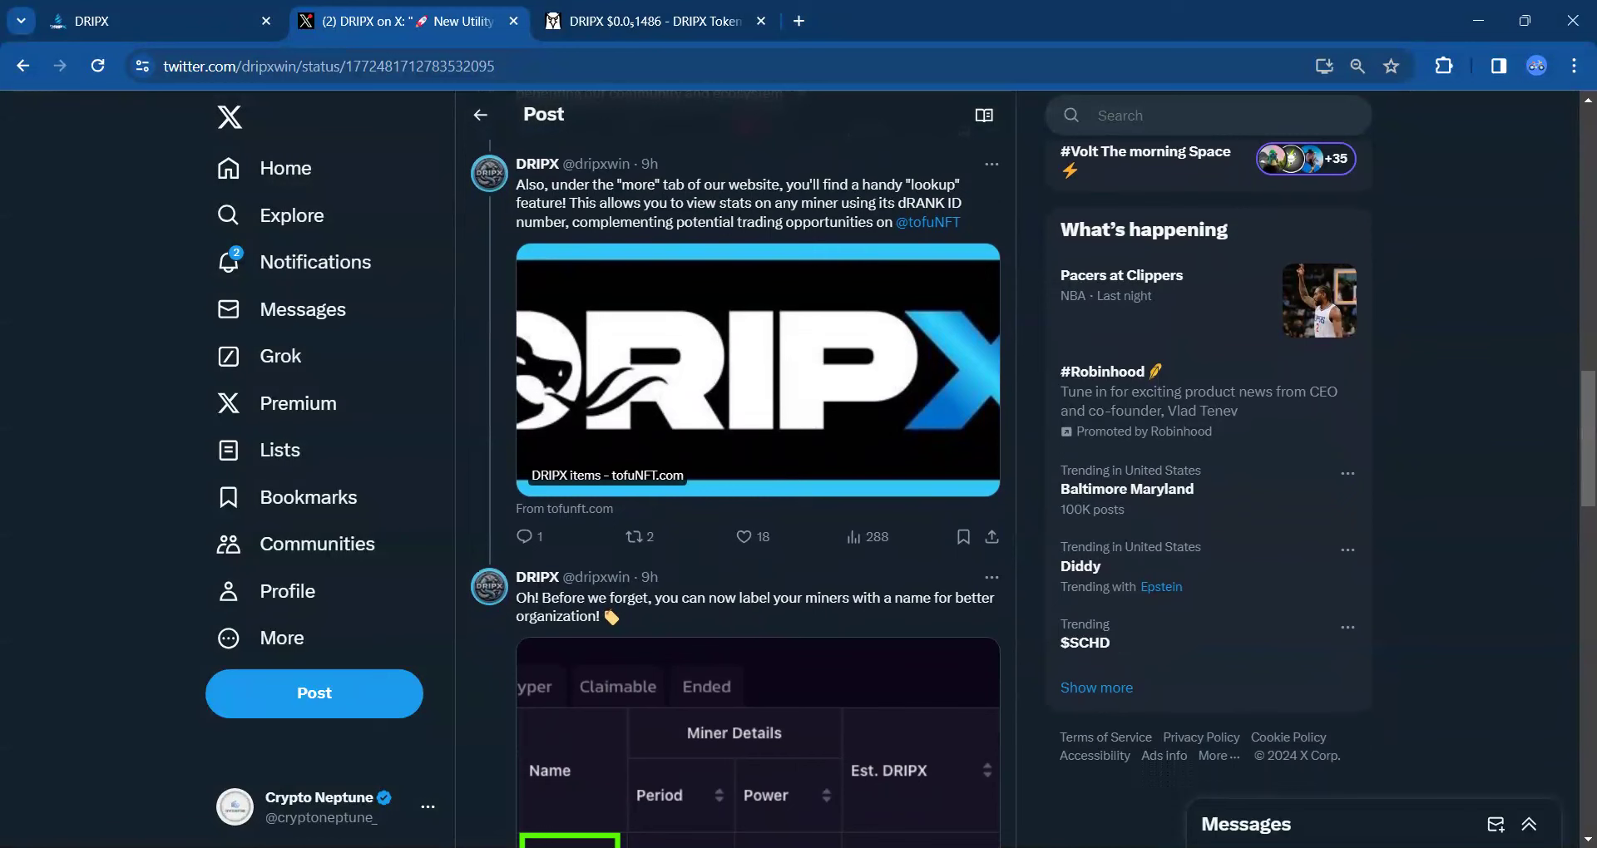
scroll(735, 466, down, 3)
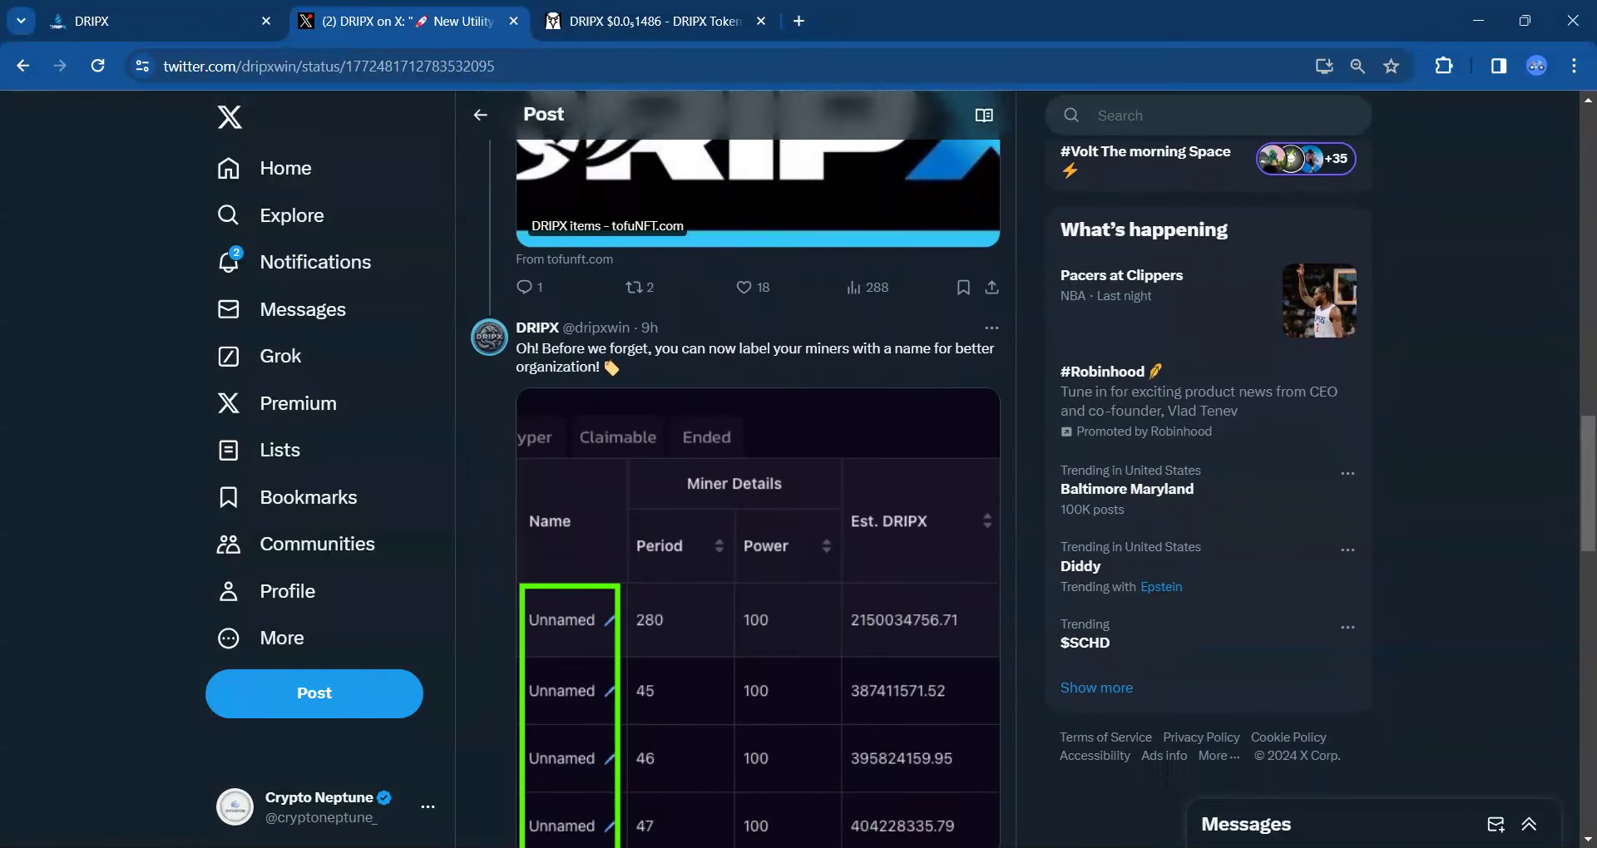
scroll(736, 465, down, 1)
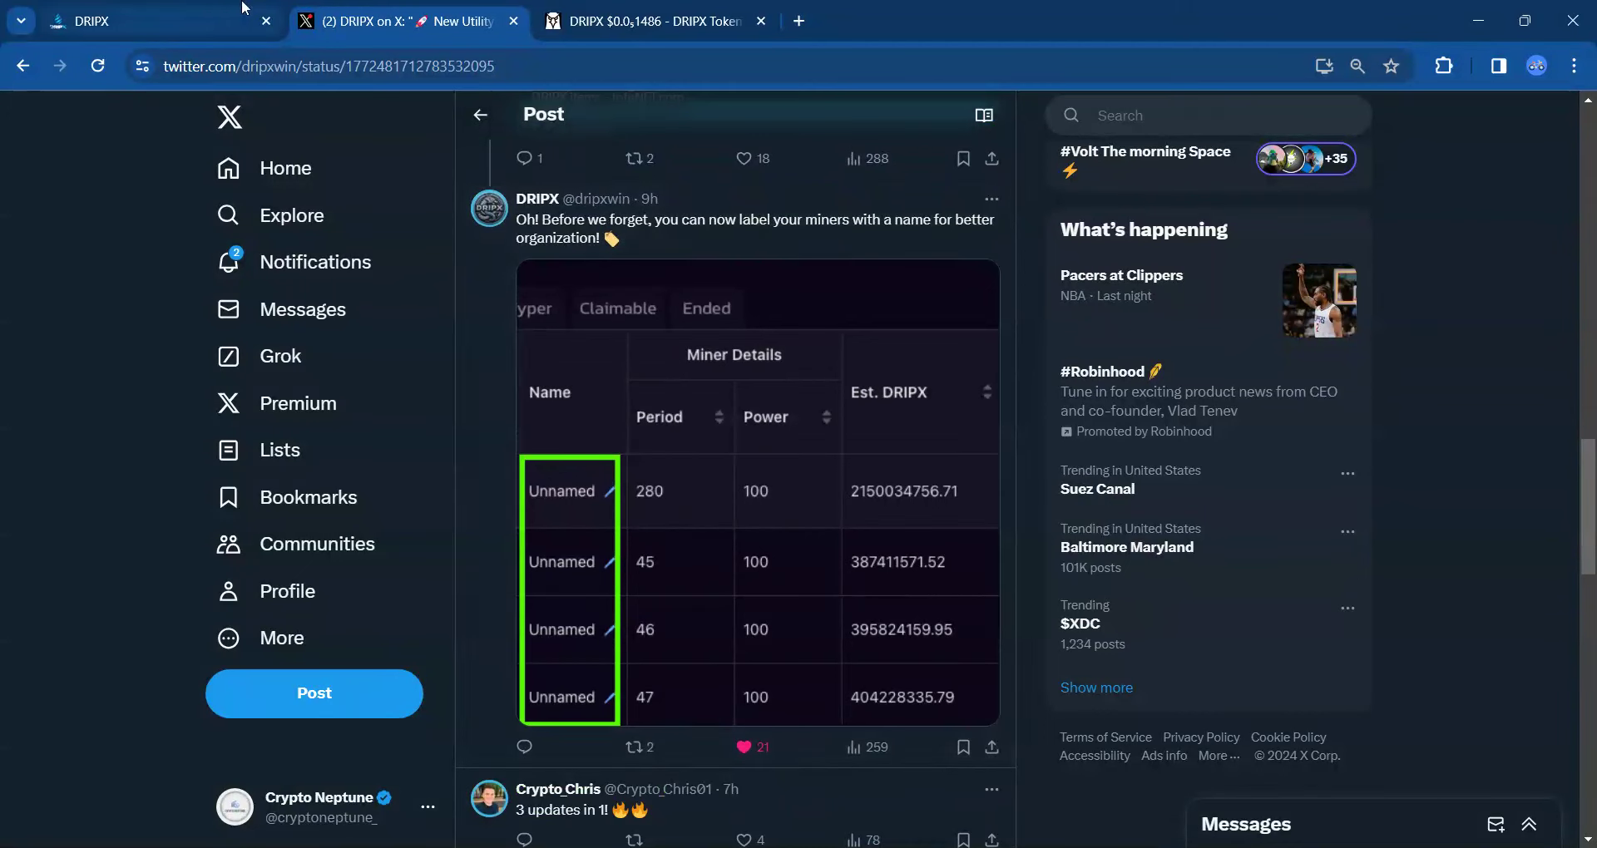
Switch to the DRIPX site, open its swap page, and review the selectable BNB-side tokens and the slippage settings
click(87, 6)
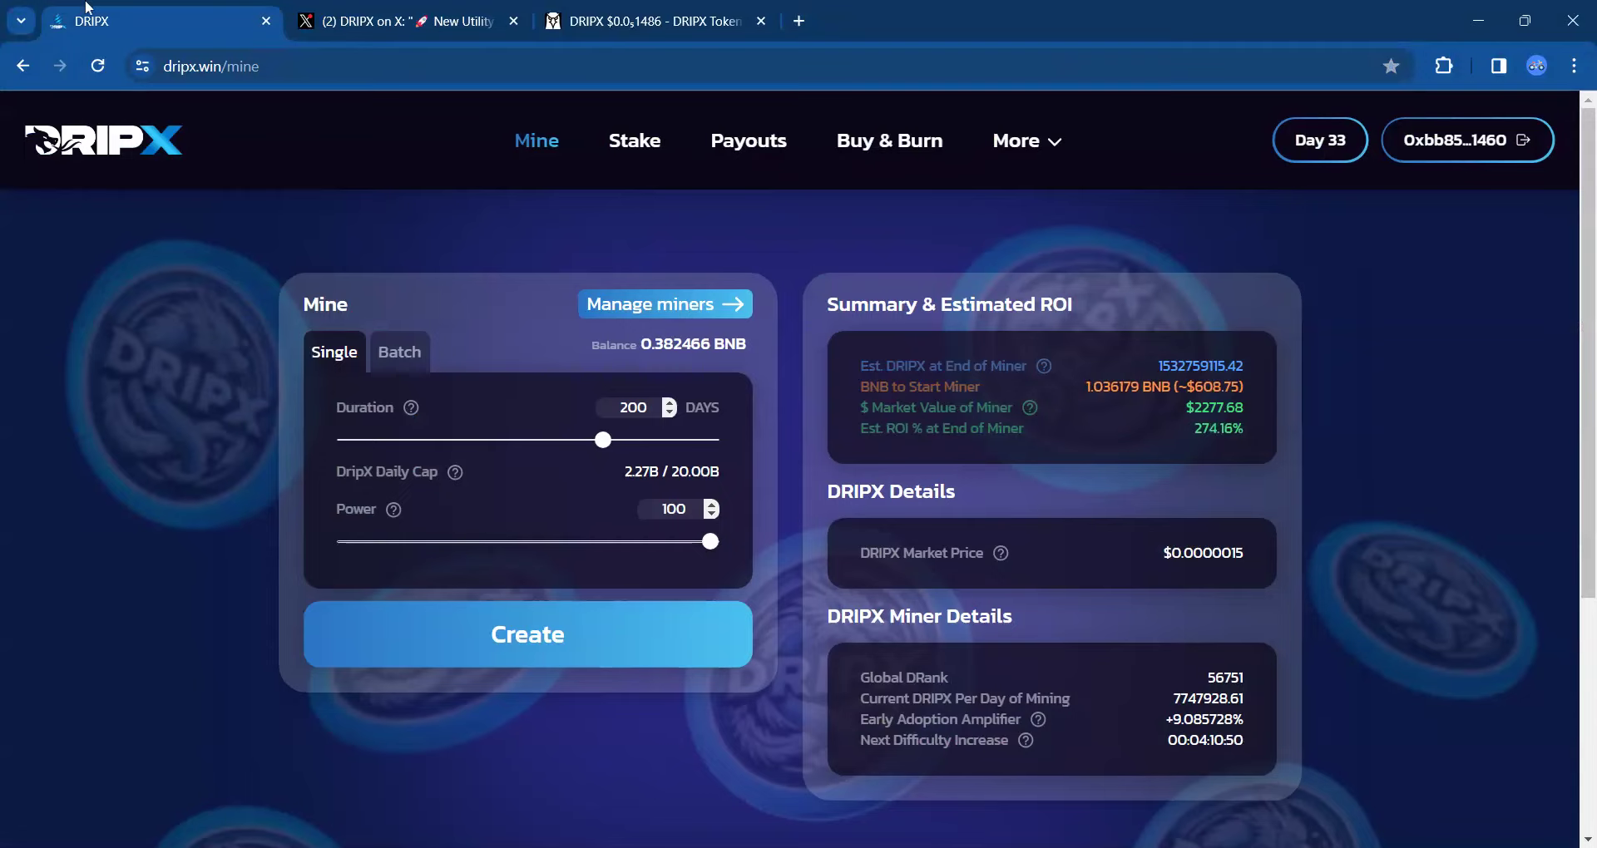
click(116, 150)
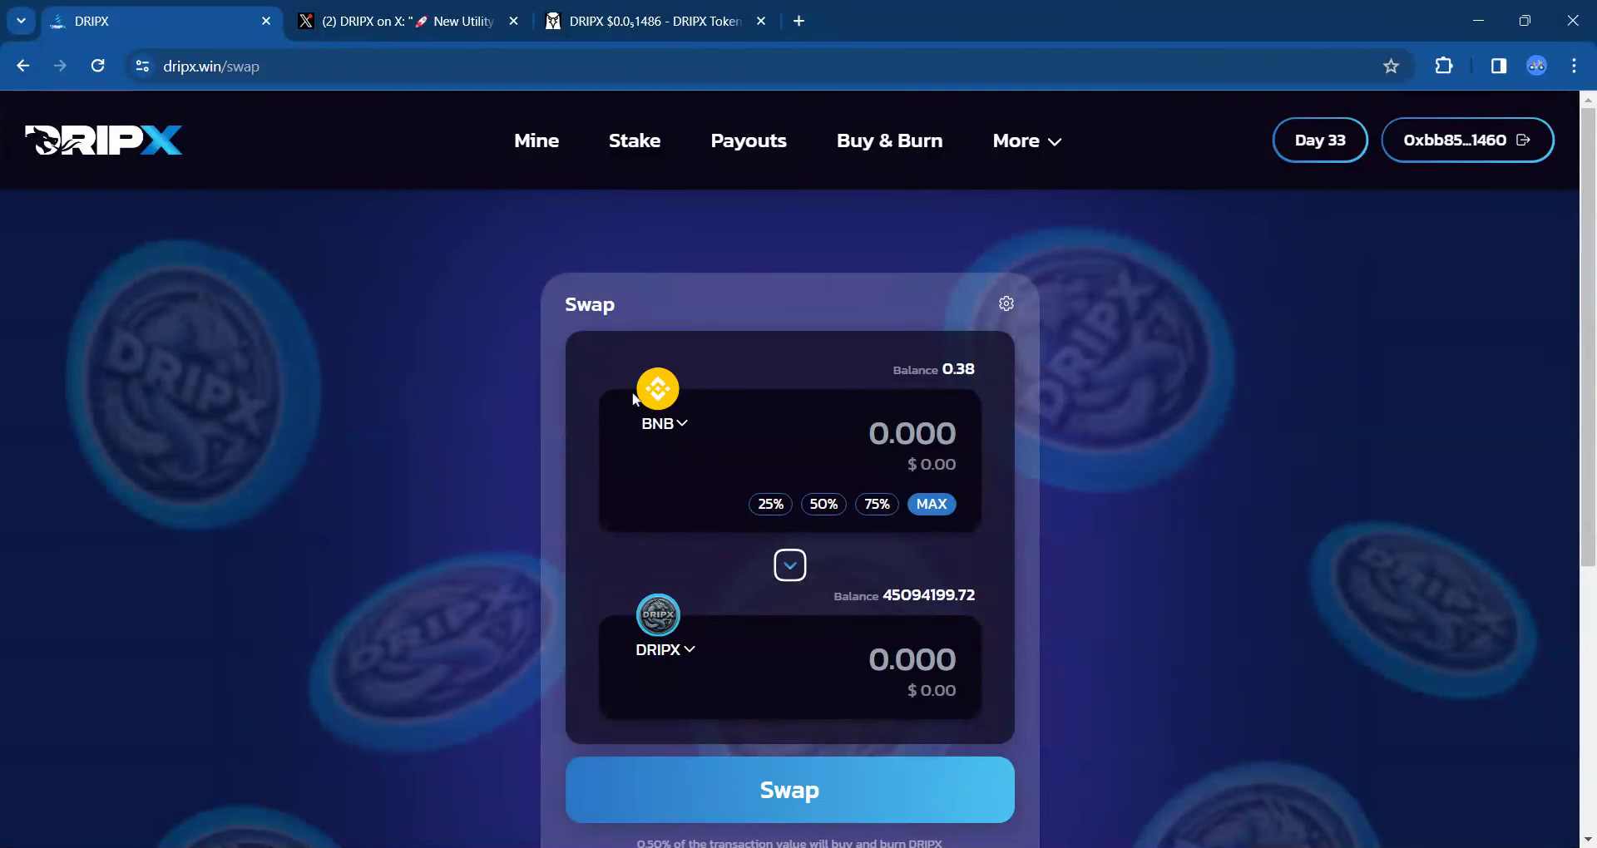
click(682, 426)
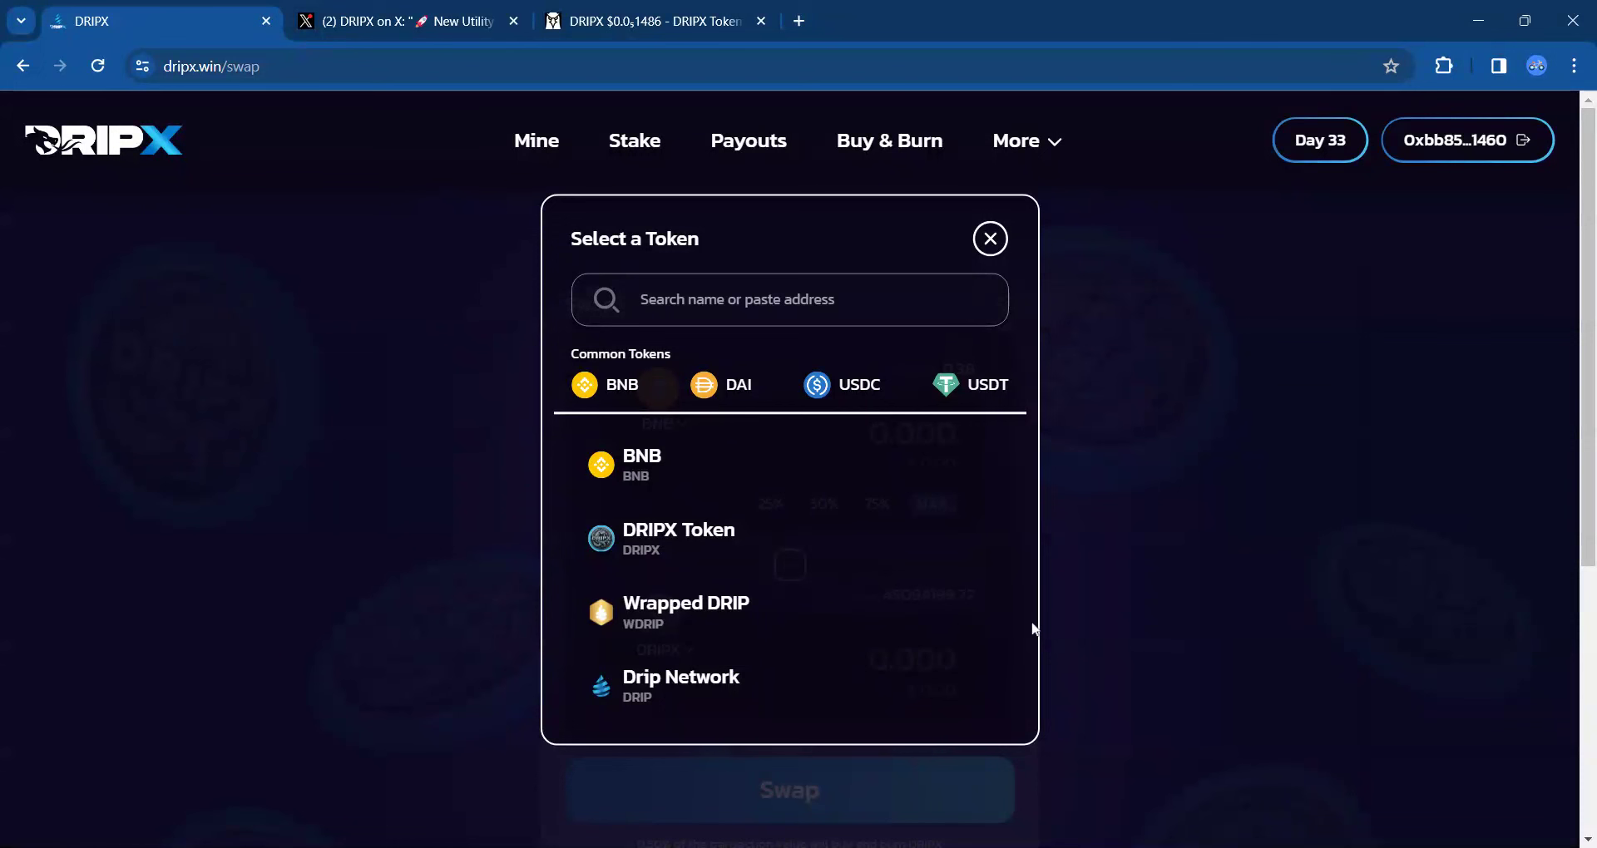
click(990, 239)
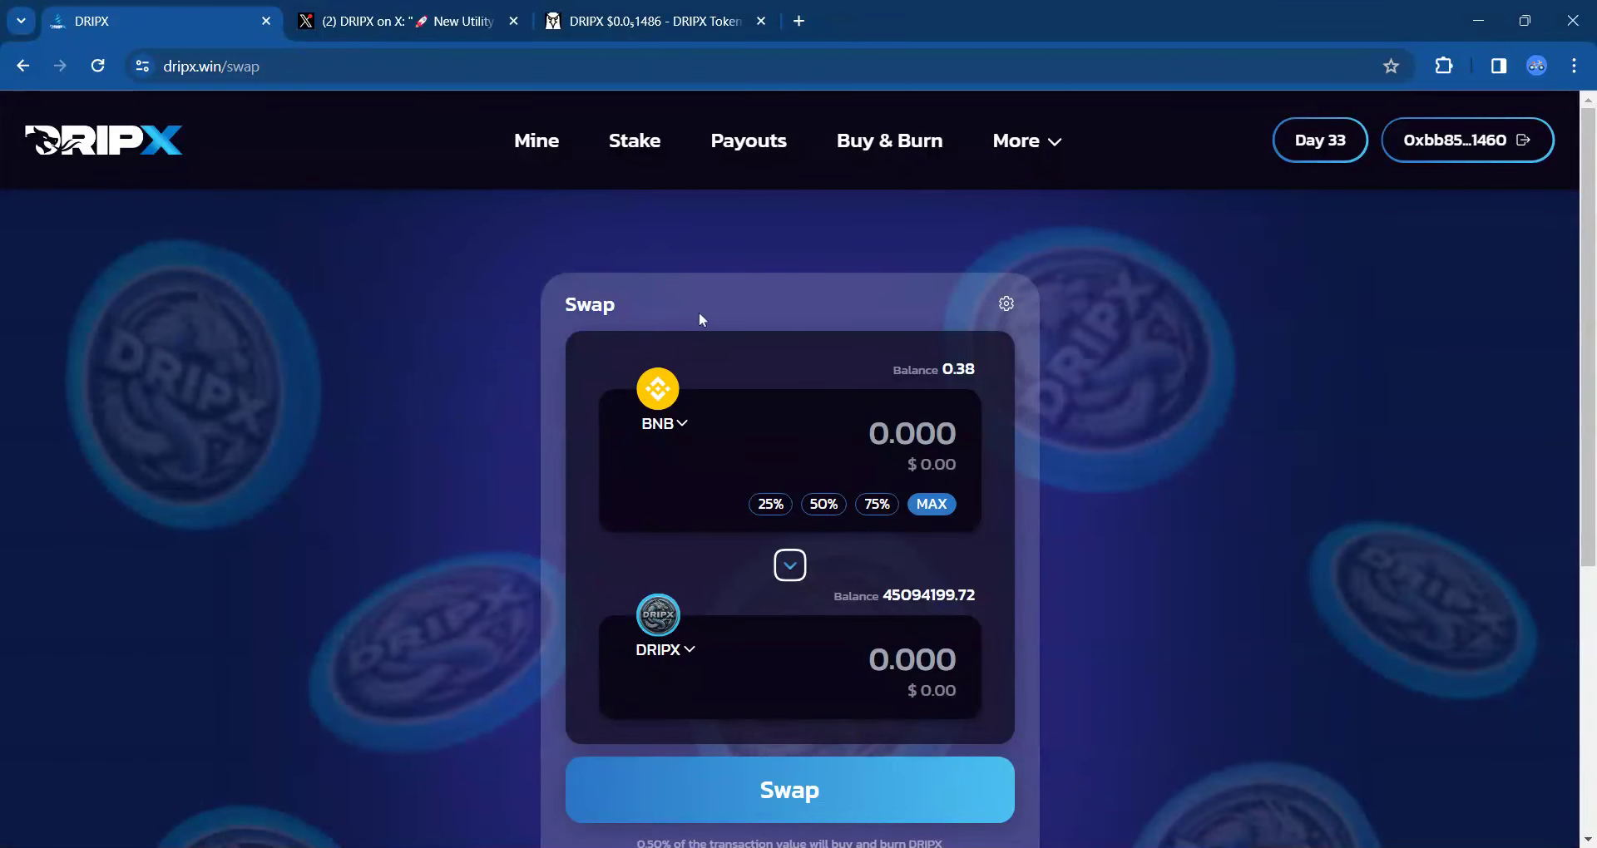
click(1008, 302)
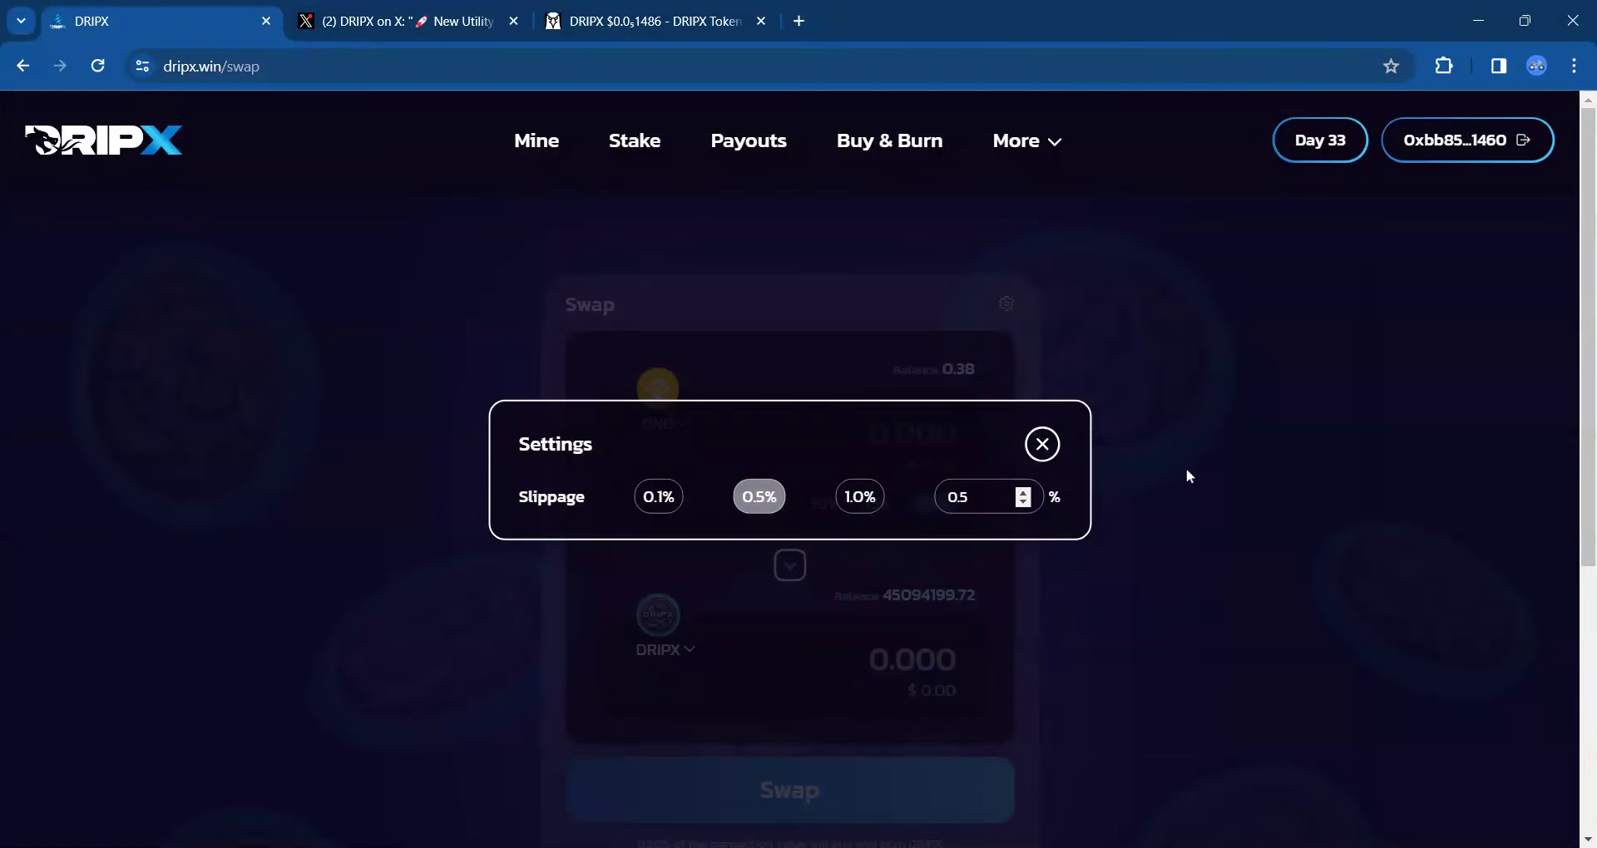
click(1049, 452)
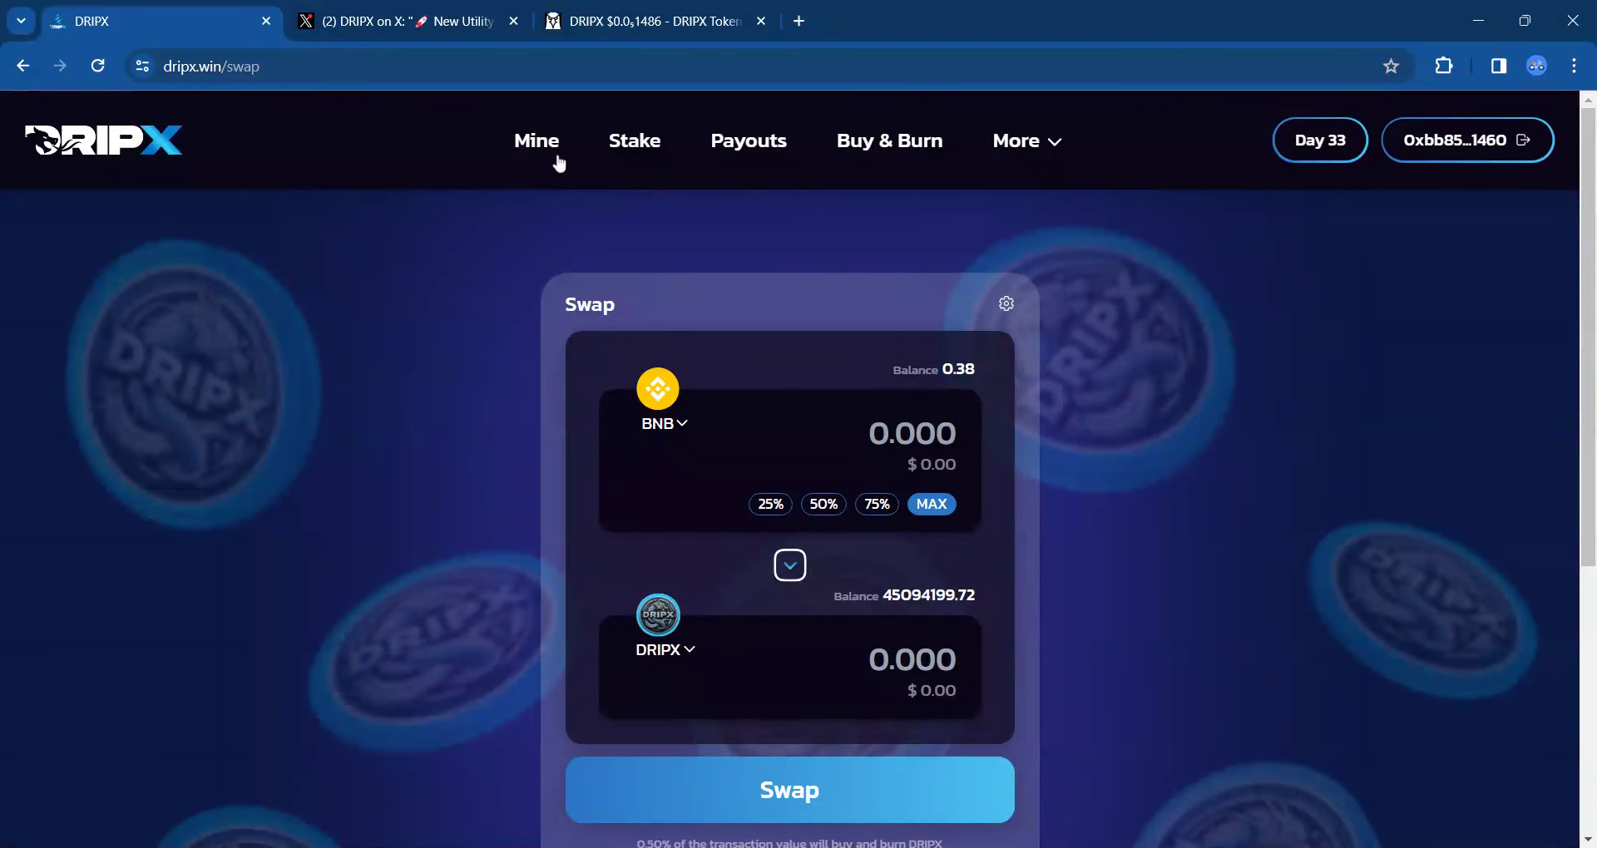
View the list of active miners from the Mine page, including the editable name column, and close it
click(536, 143)
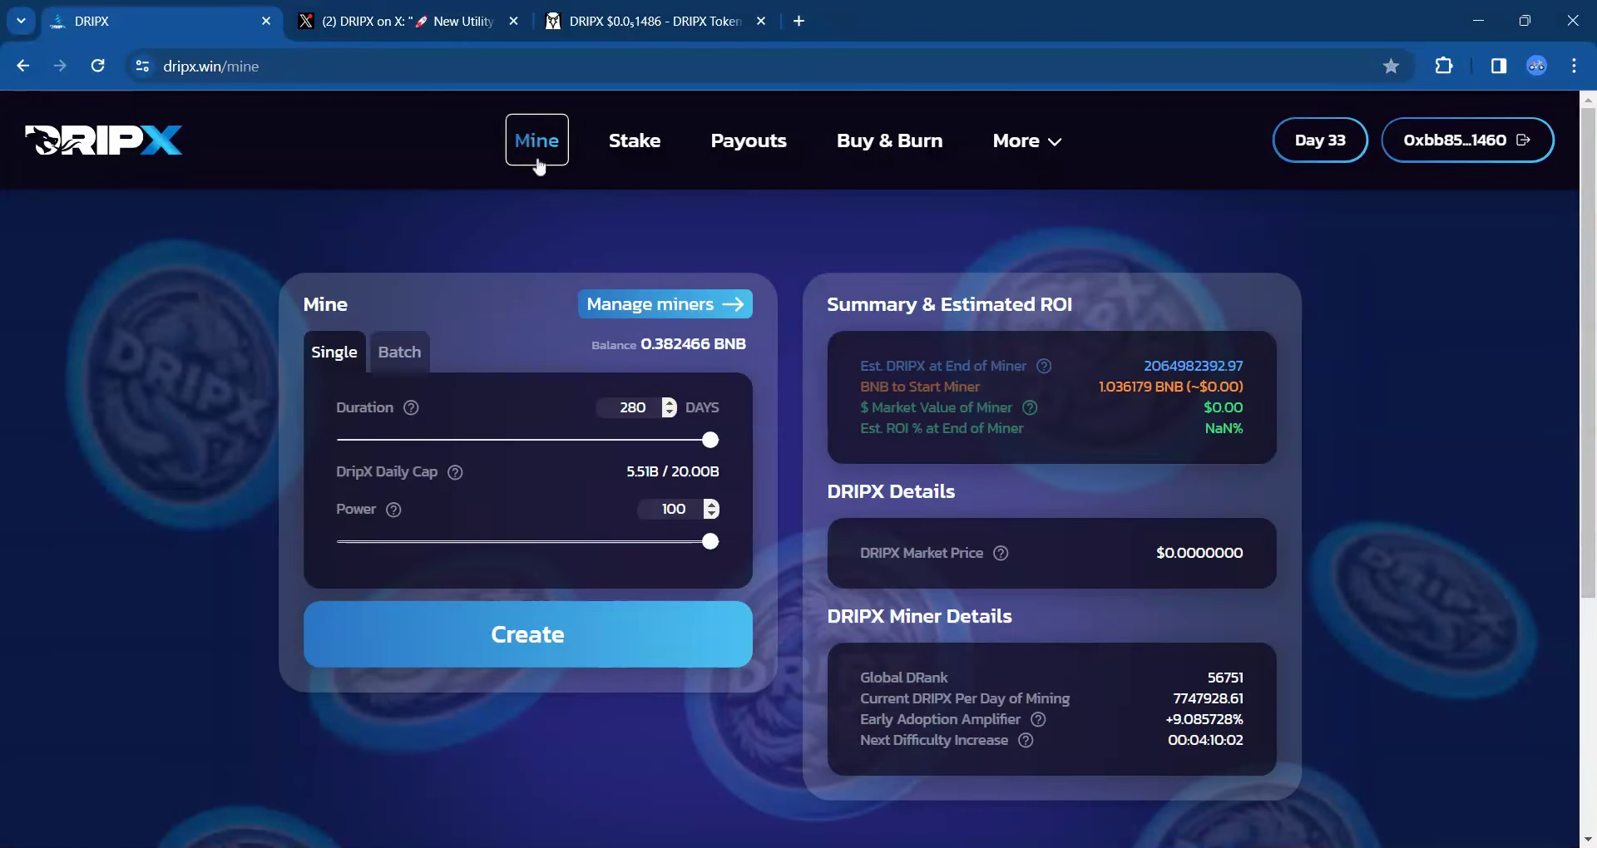
click(606, 306)
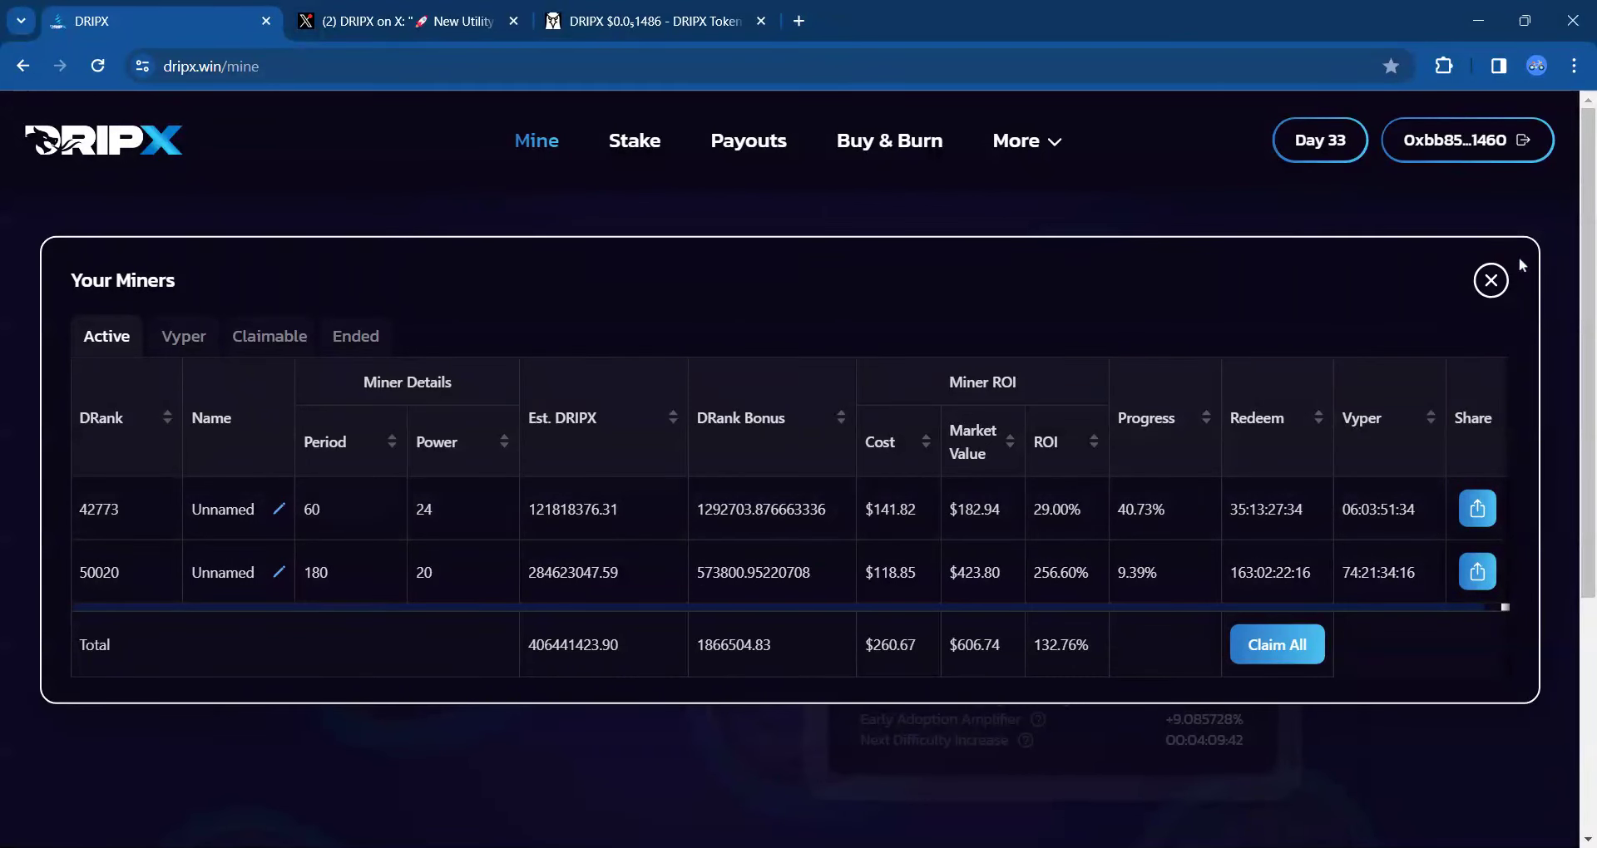
click(1489, 282)
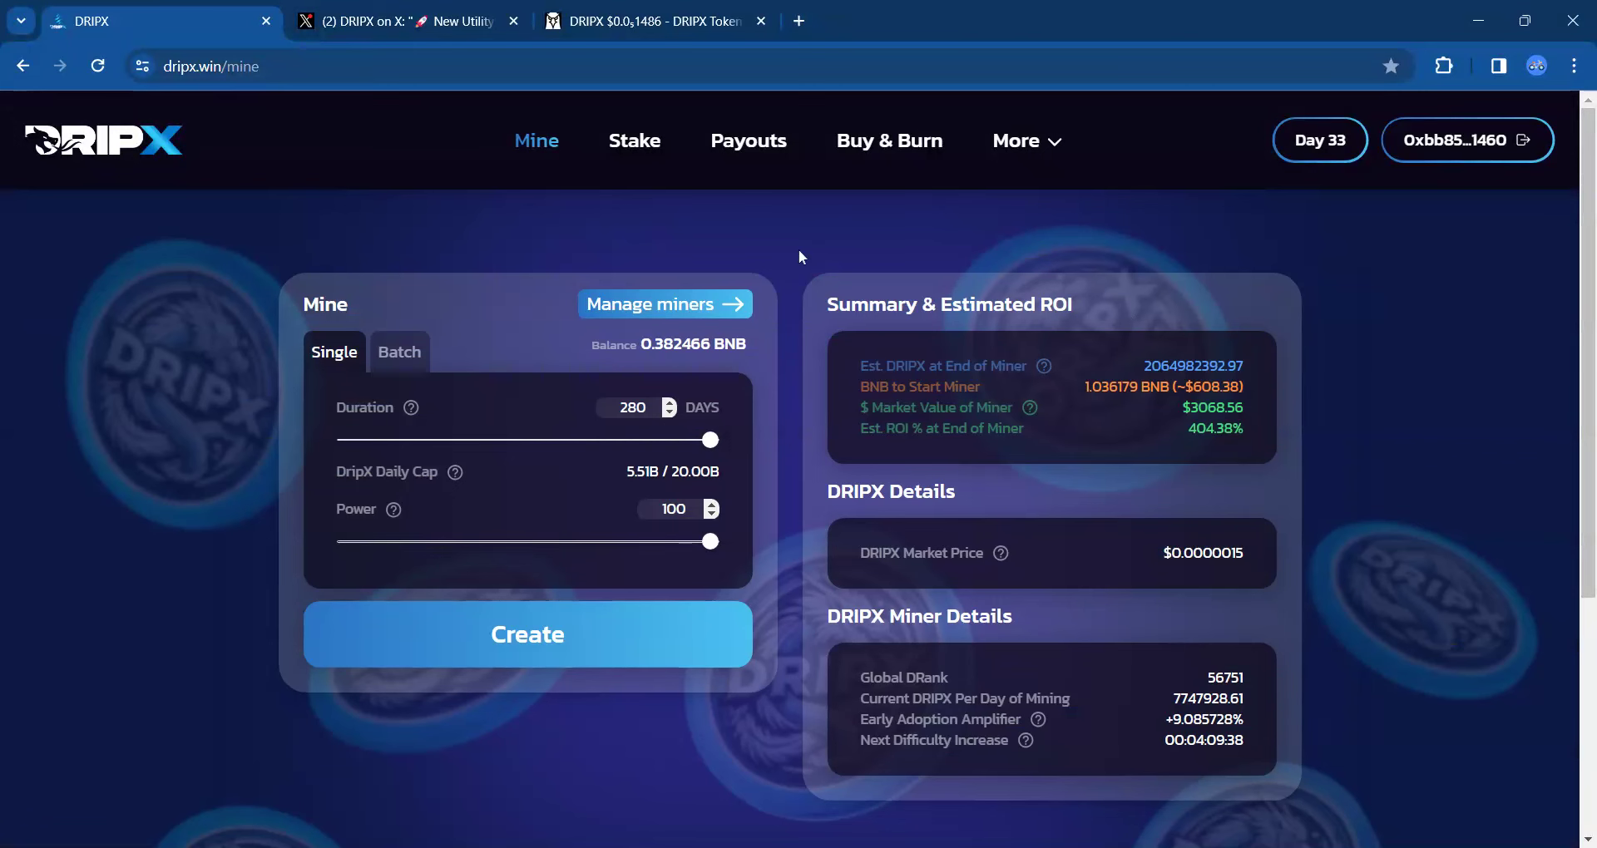
Open the Miner Look Up page and look up the information for the miner with DRank 41145
click(1051, 142)
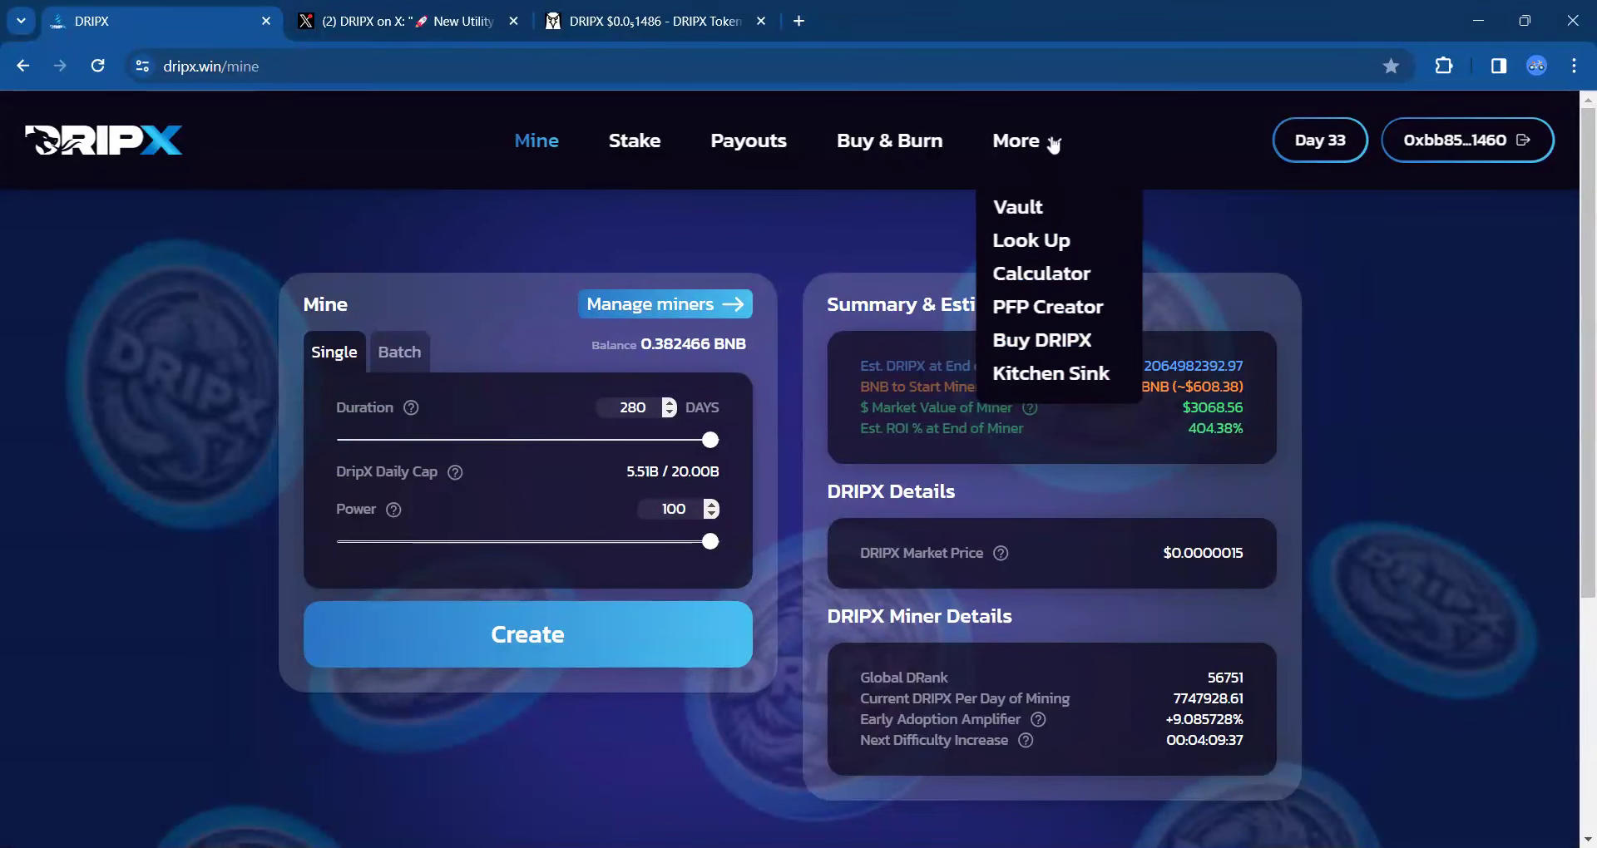
click(1039, 246)
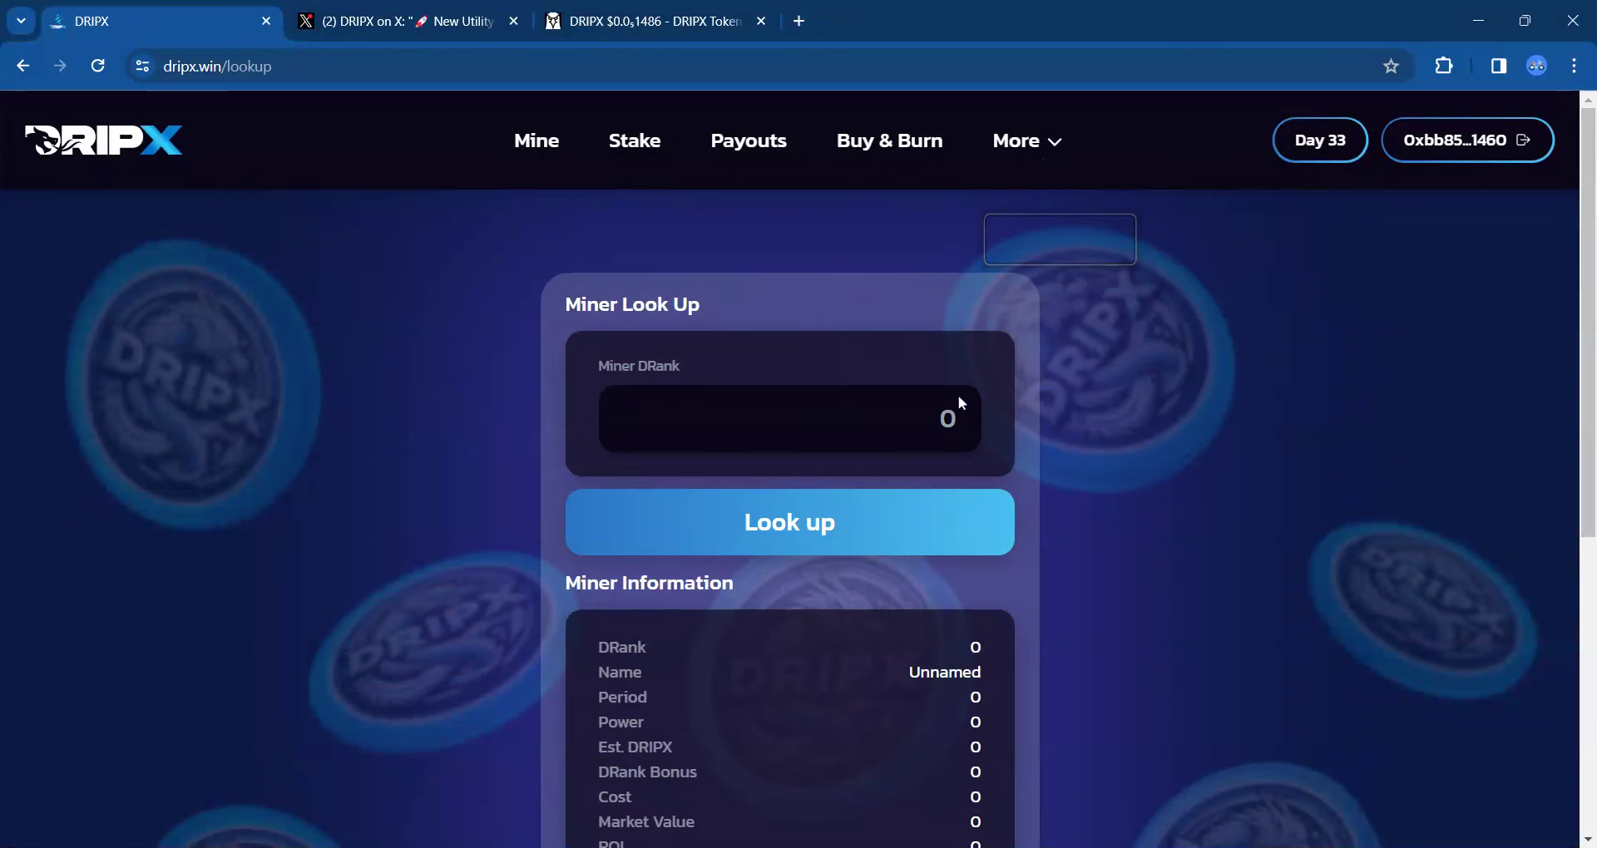
click(957, 415)
text(41145)
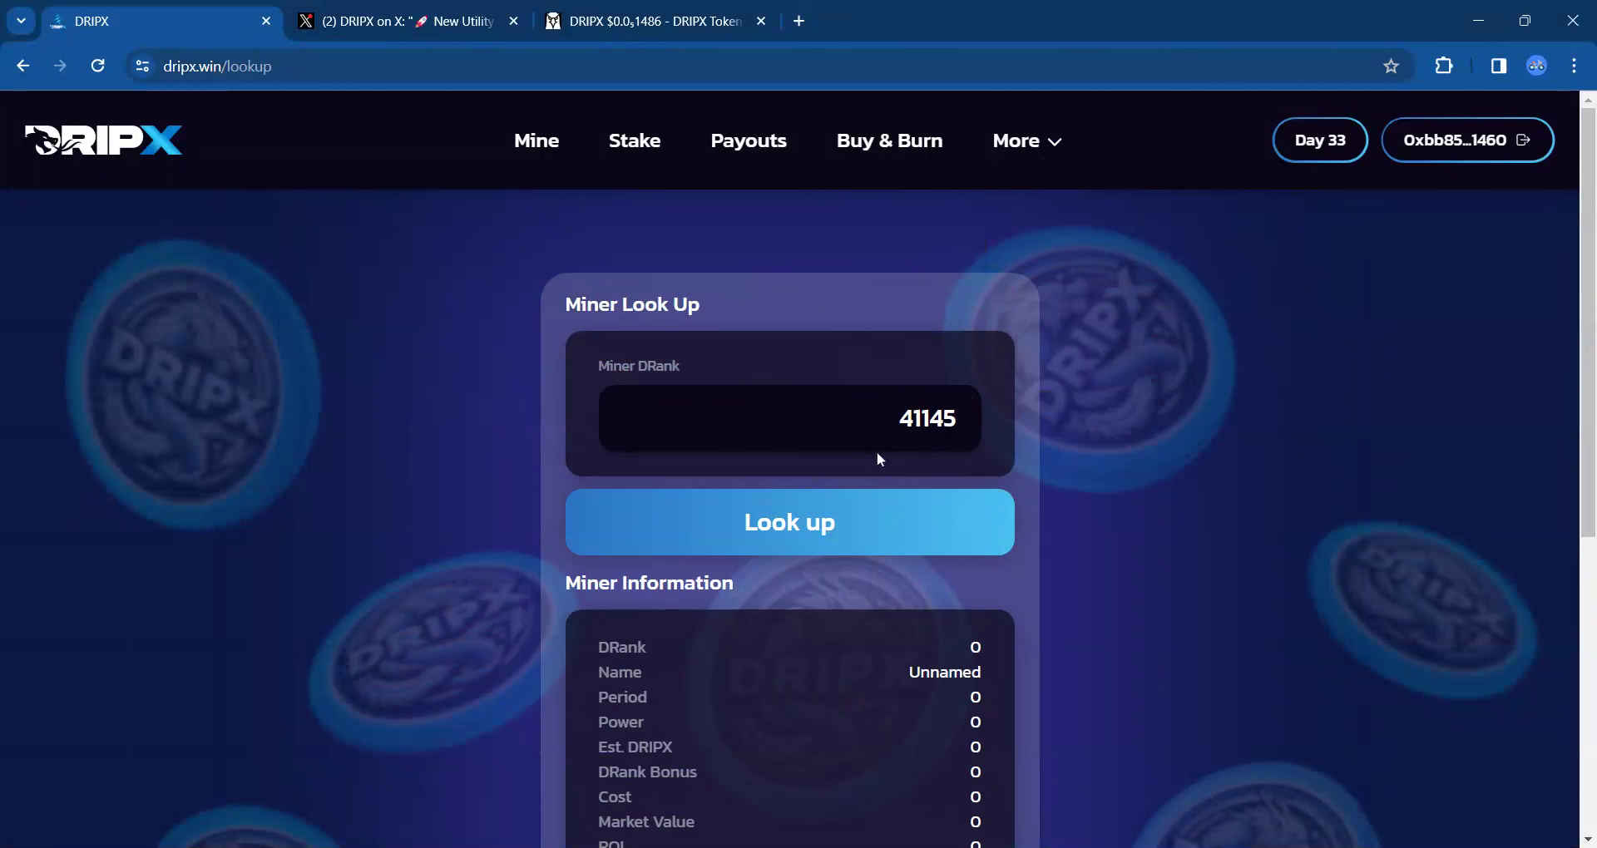
click(786, 517)
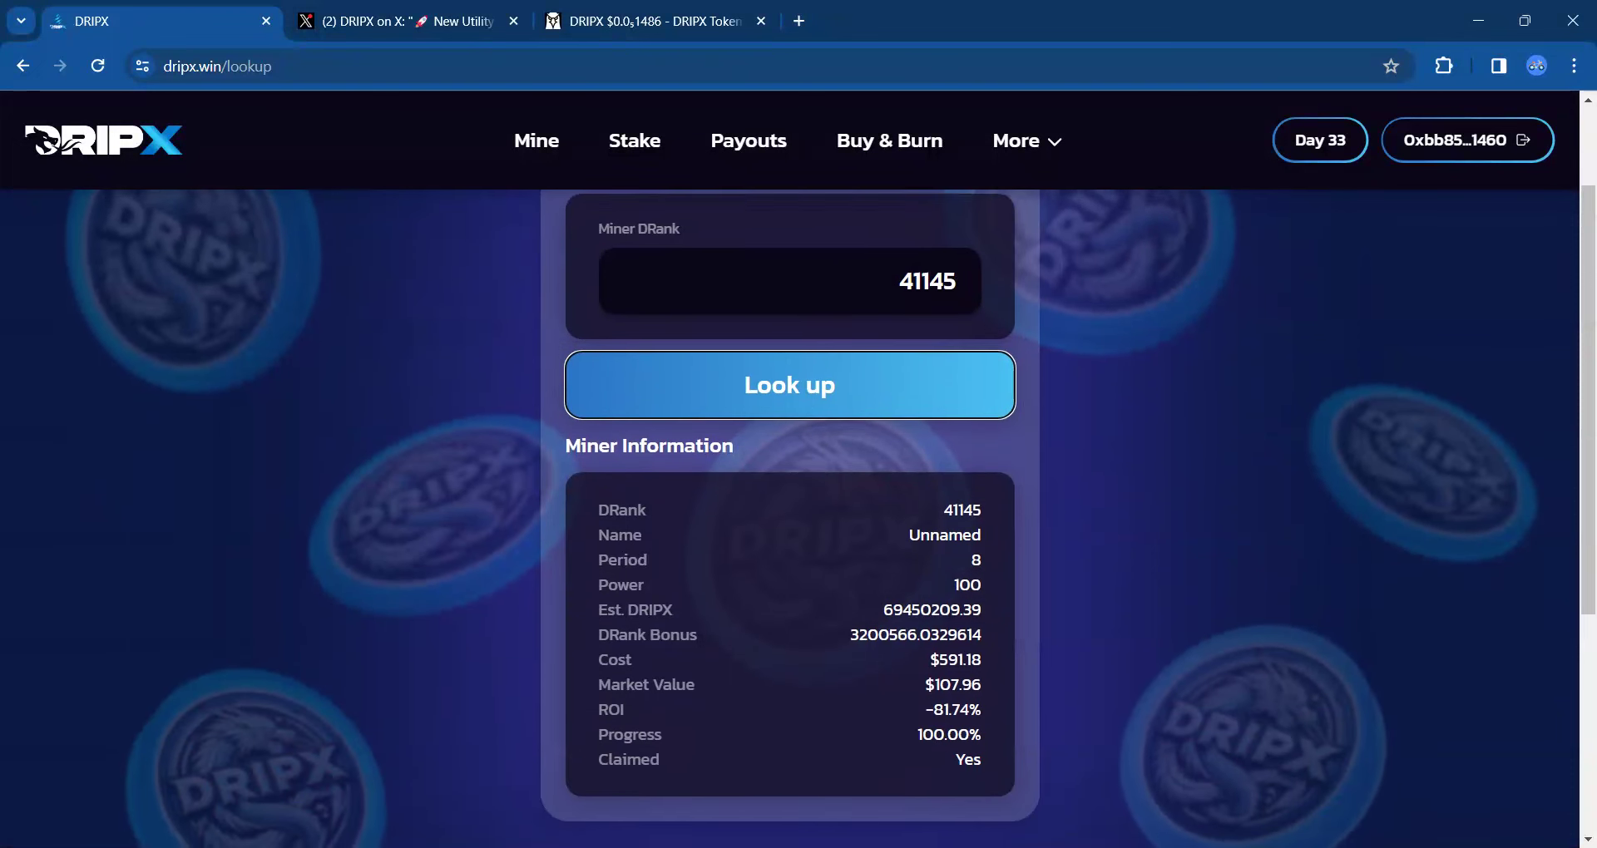
scroll(798, 515, down, 1)
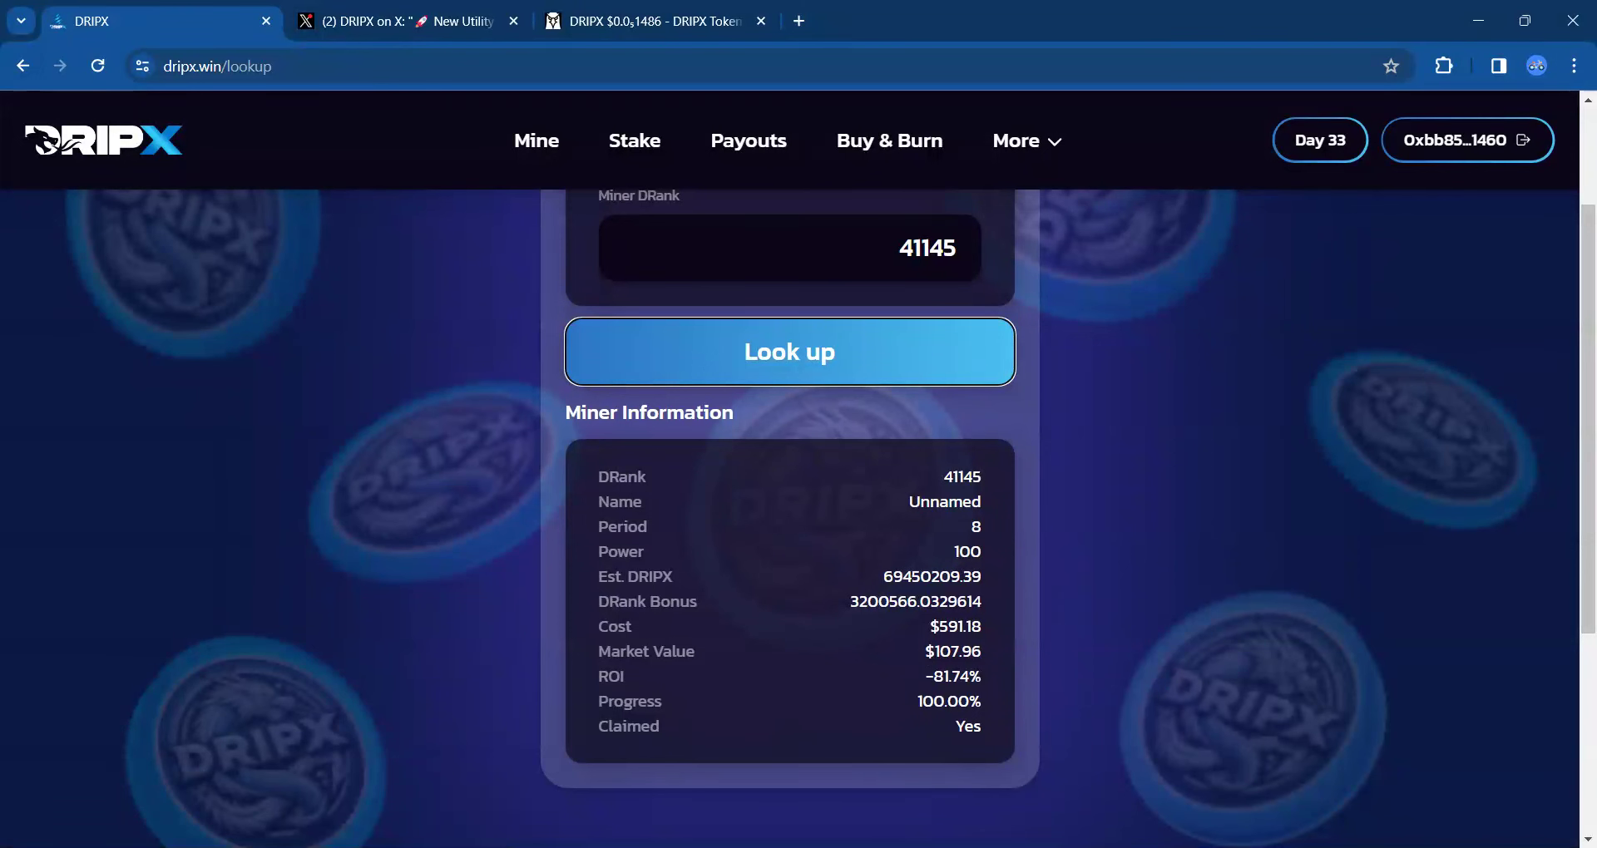
scroll(1092, 571, up, 2)
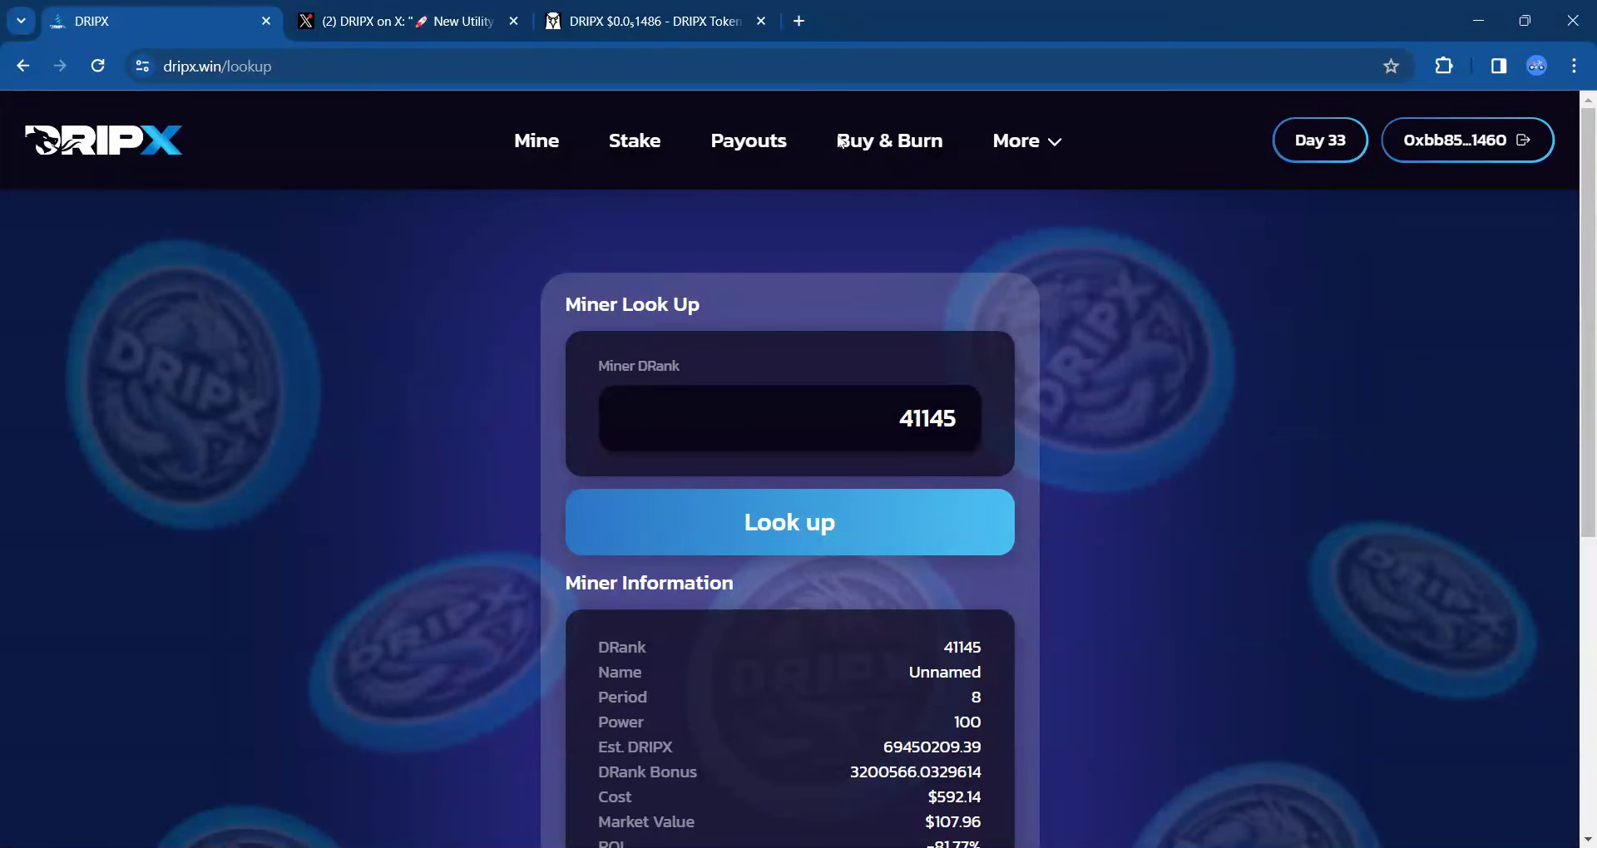
Review the balances on the Buy & Burn page and the pending rewards and staked balances on the Vault page
click(884, 150)
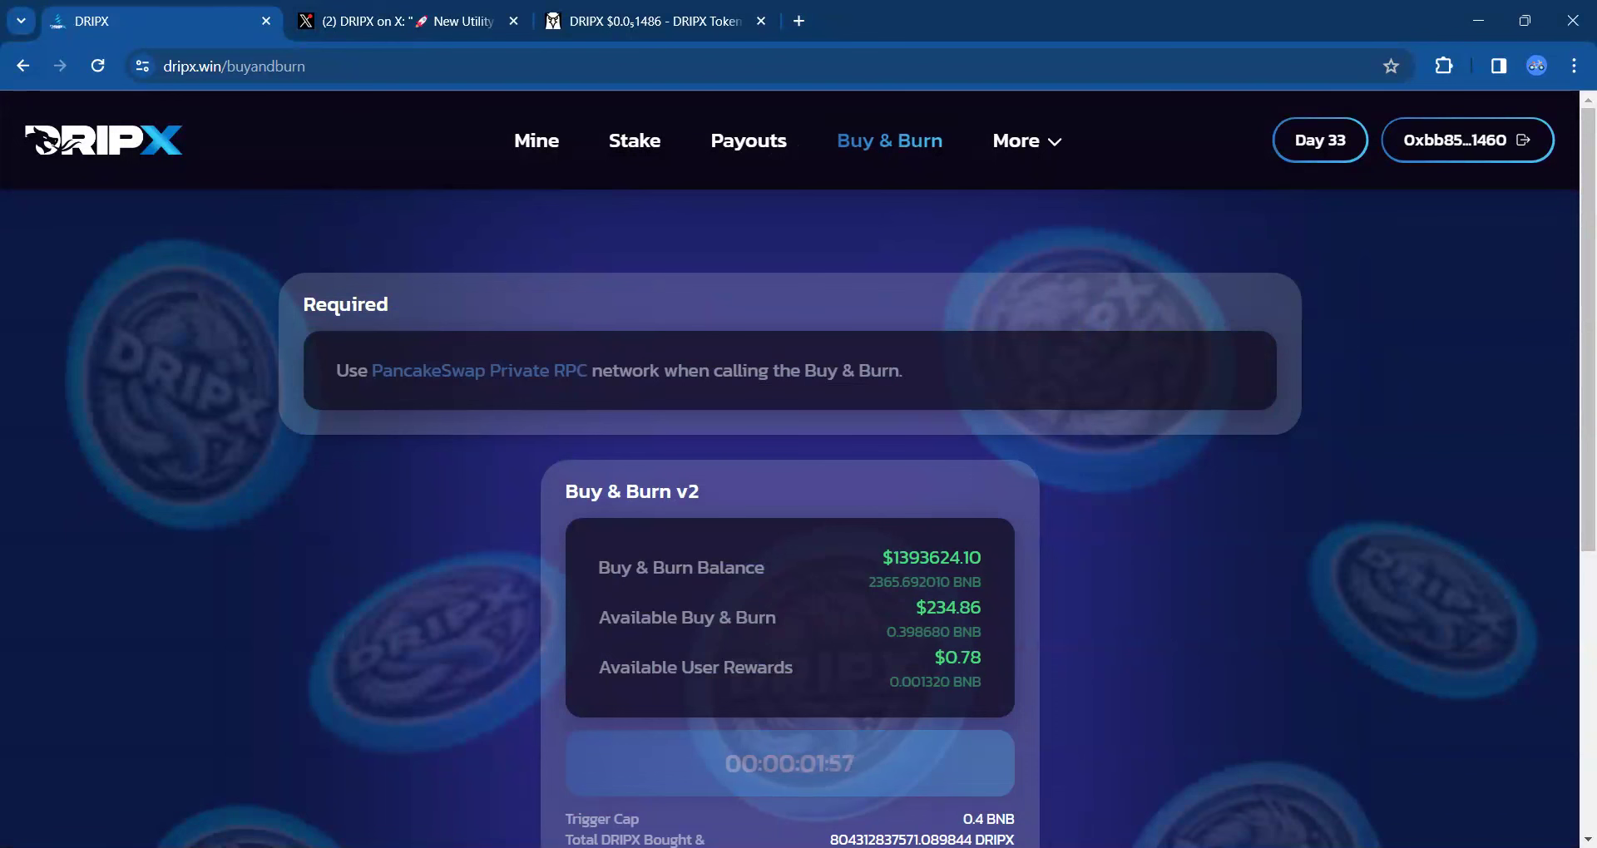
scroll(799, 498, down, 3)
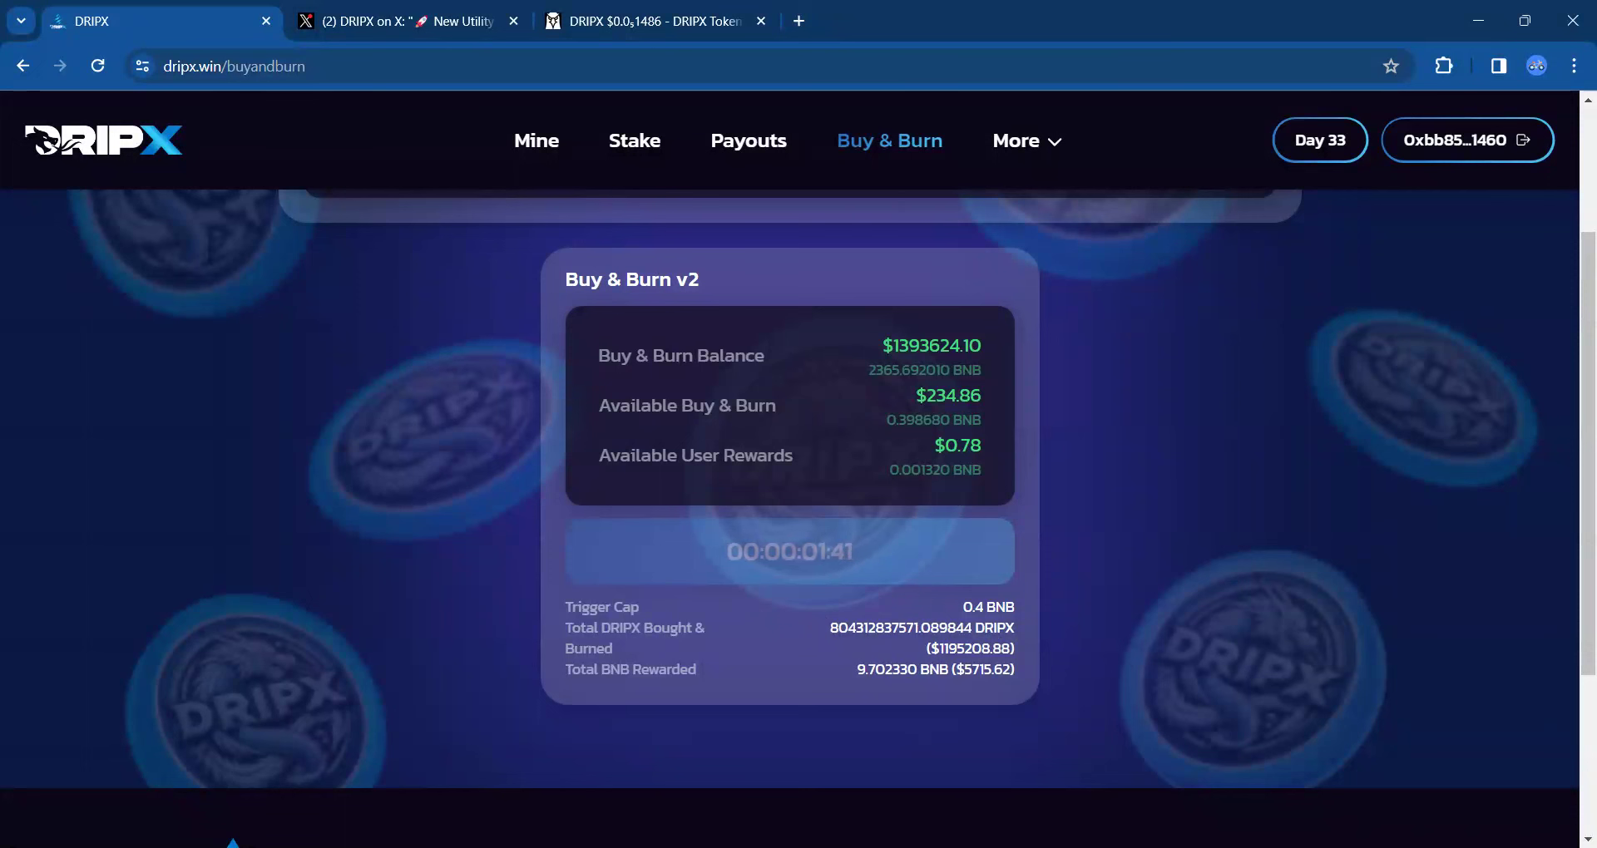
scroll(1044, 642, up, 3)
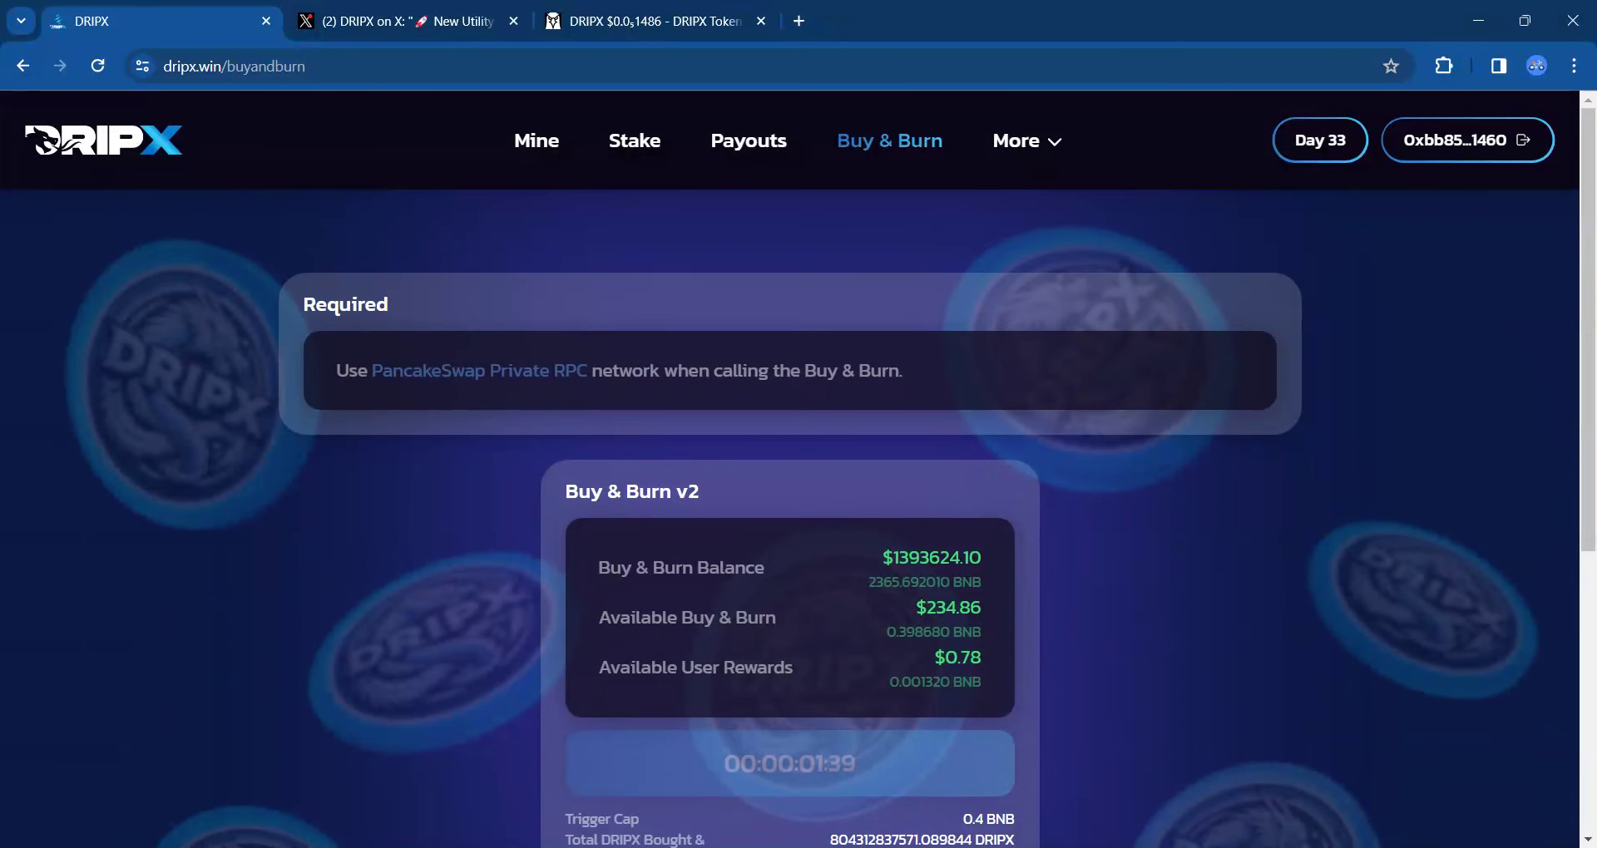
click(1027, 140)
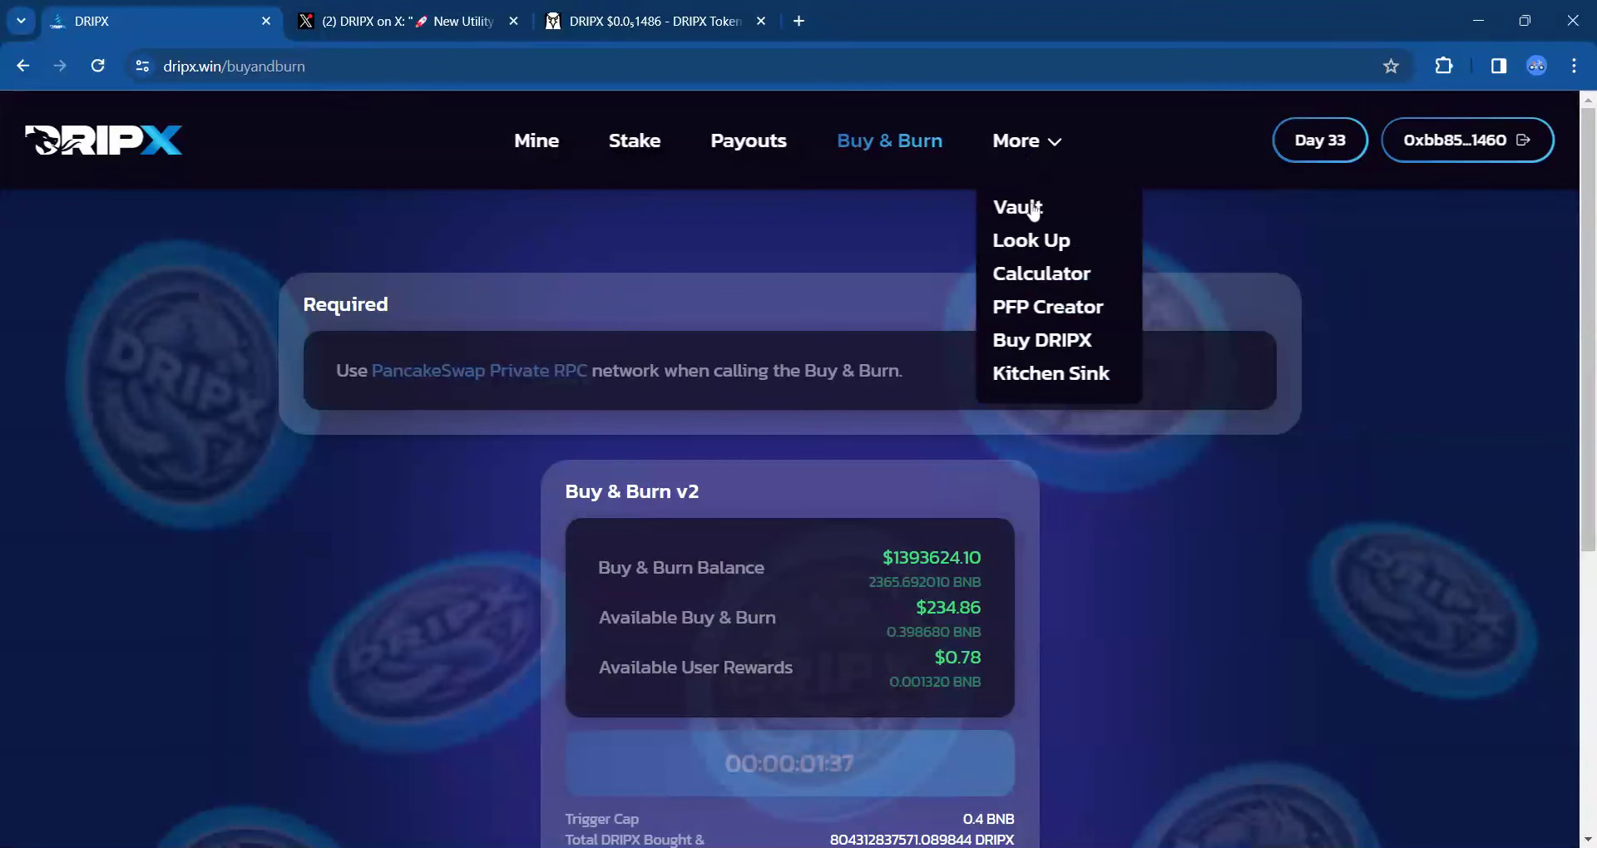
click(1031, 208)
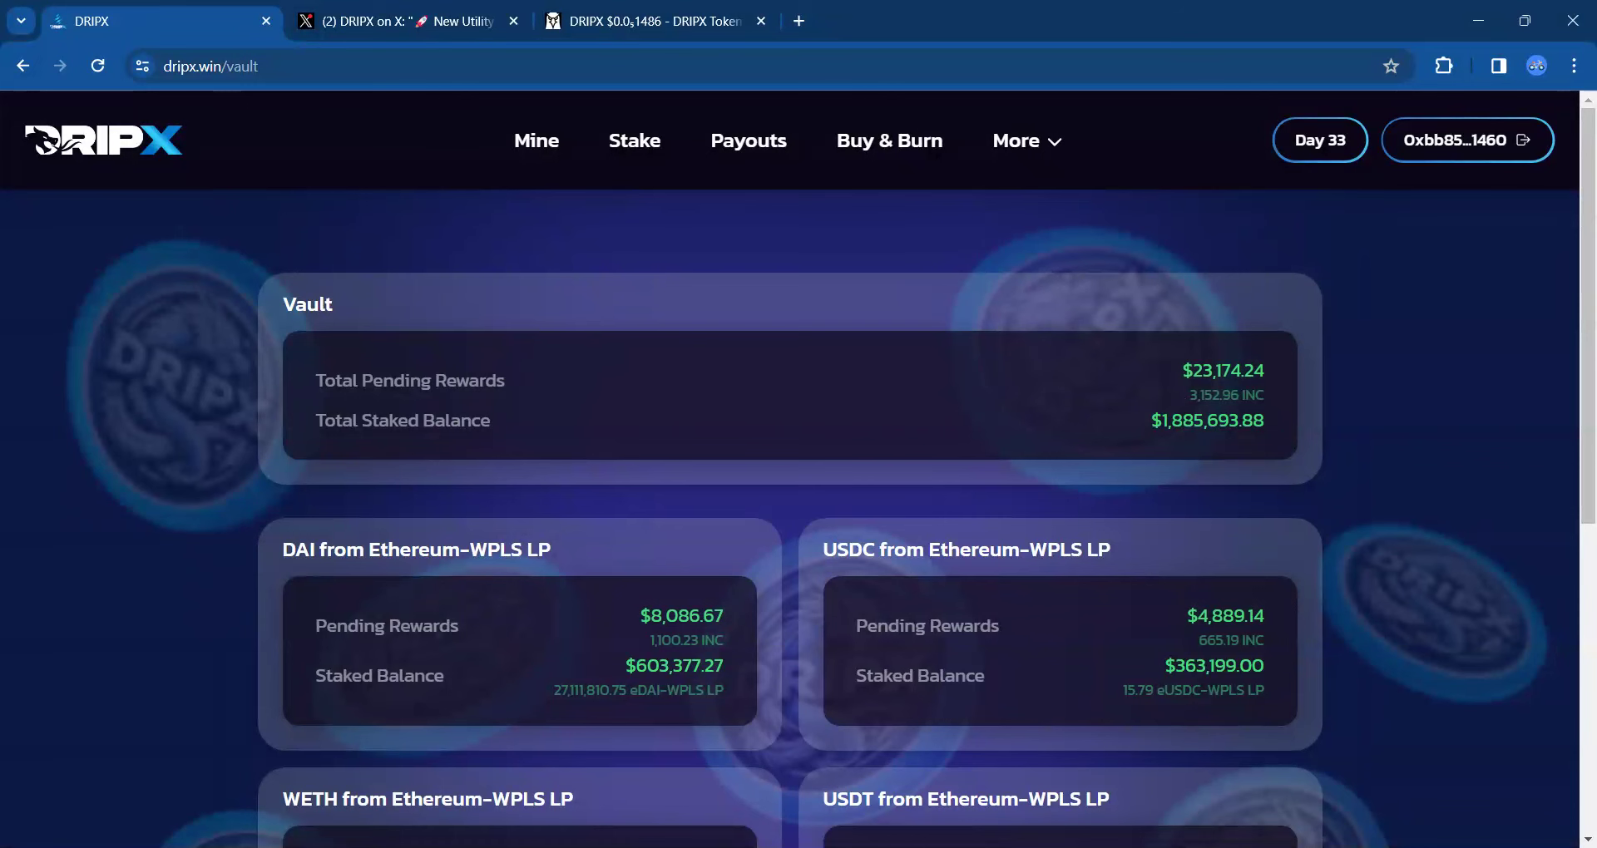
On the Mine page, lower the single miner's duration one day at a time to 270 days, checking the DripX Daily Cap
click(536, 158)
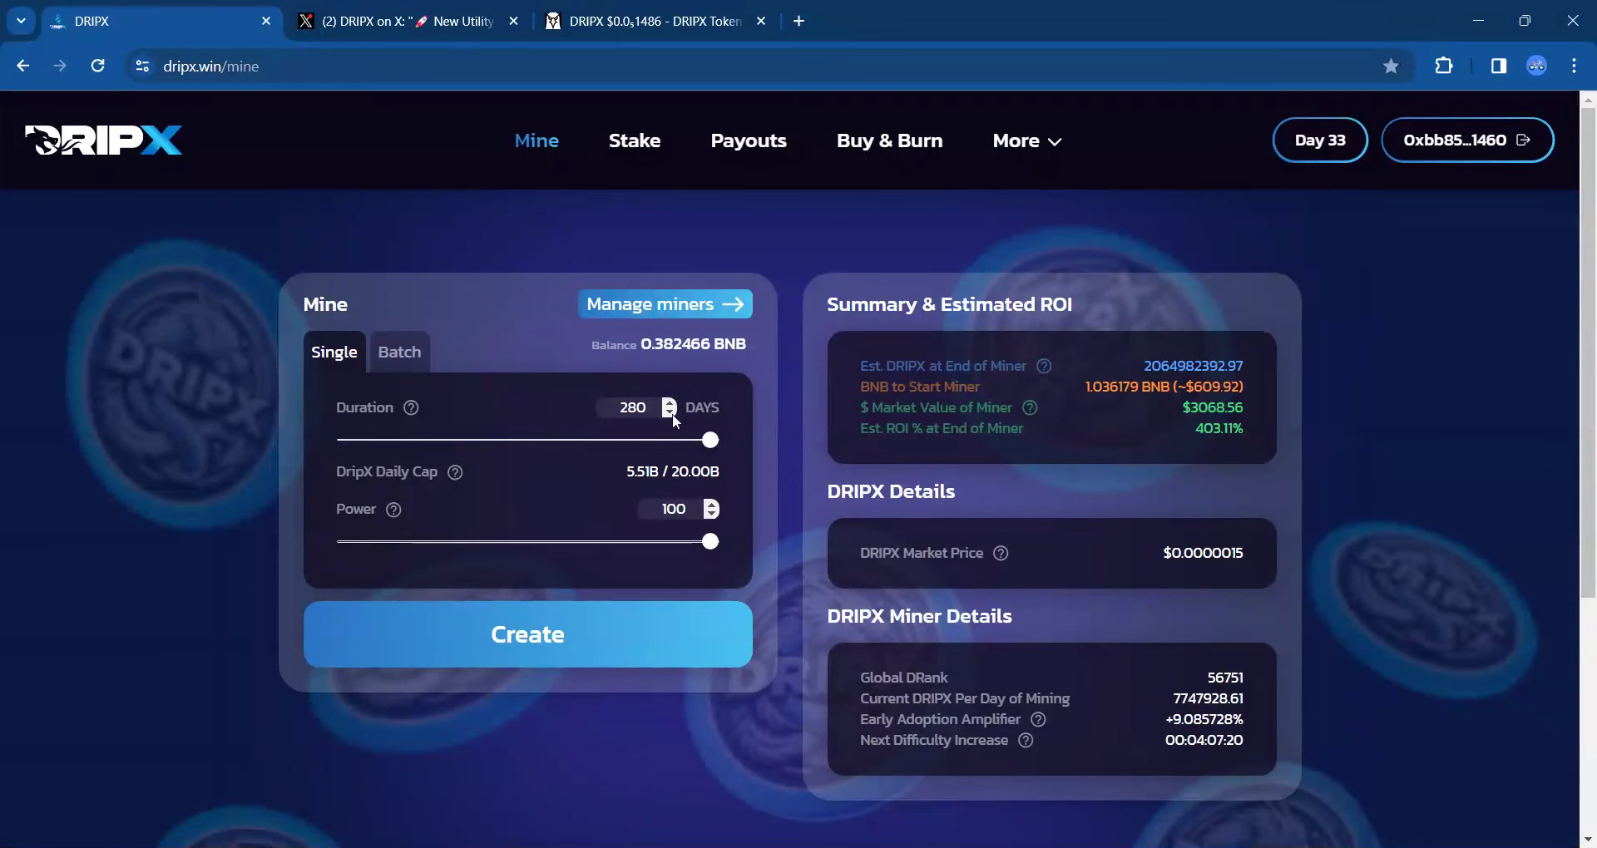
click(670, 413)
click(670, 412)
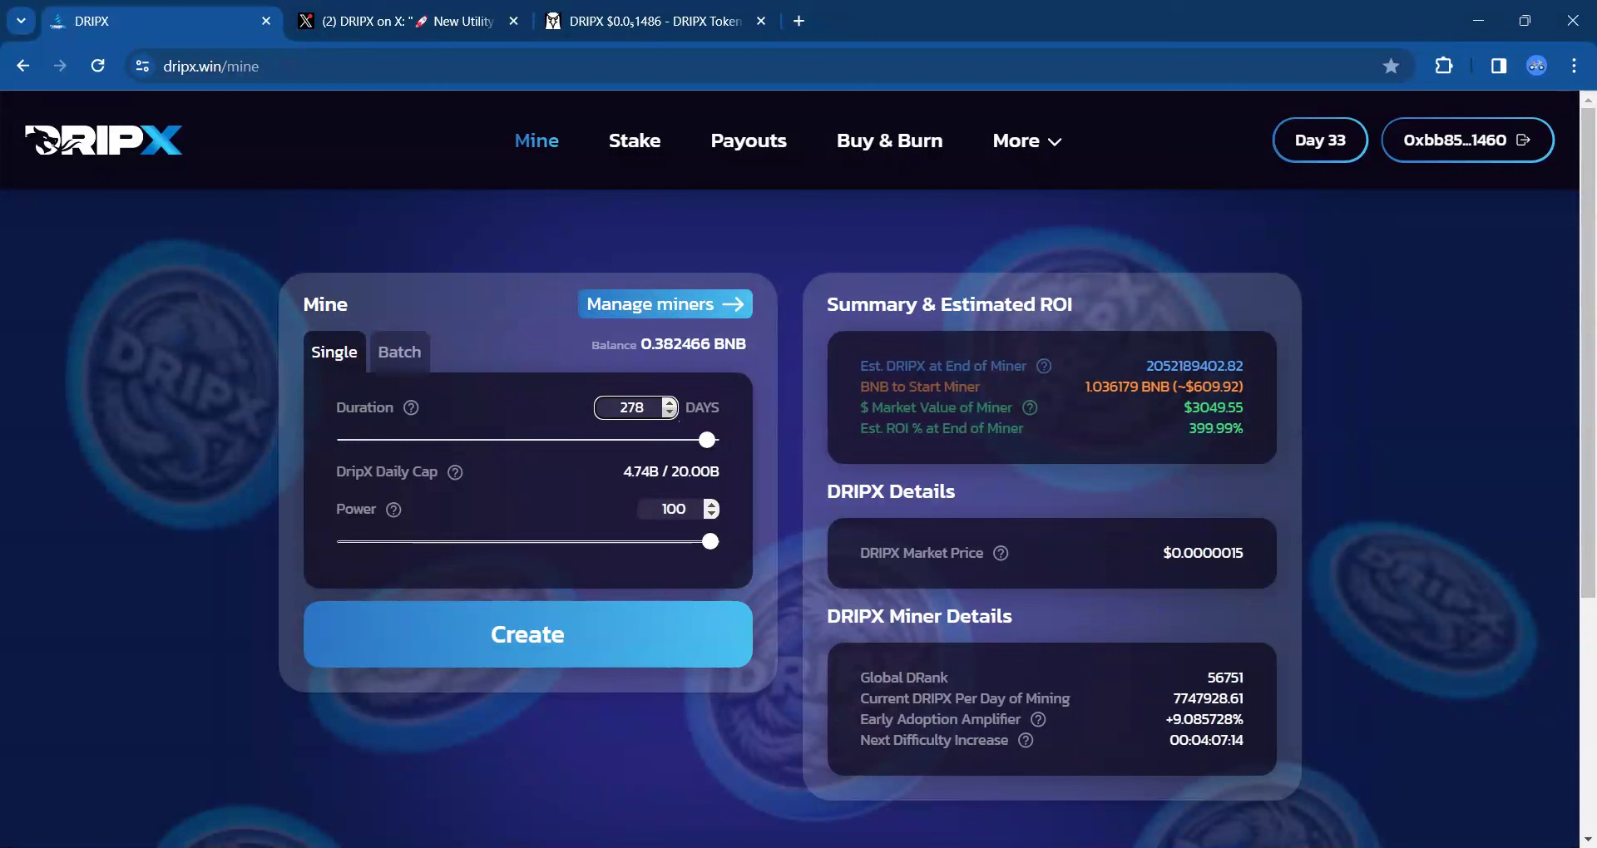
click(671, 413)
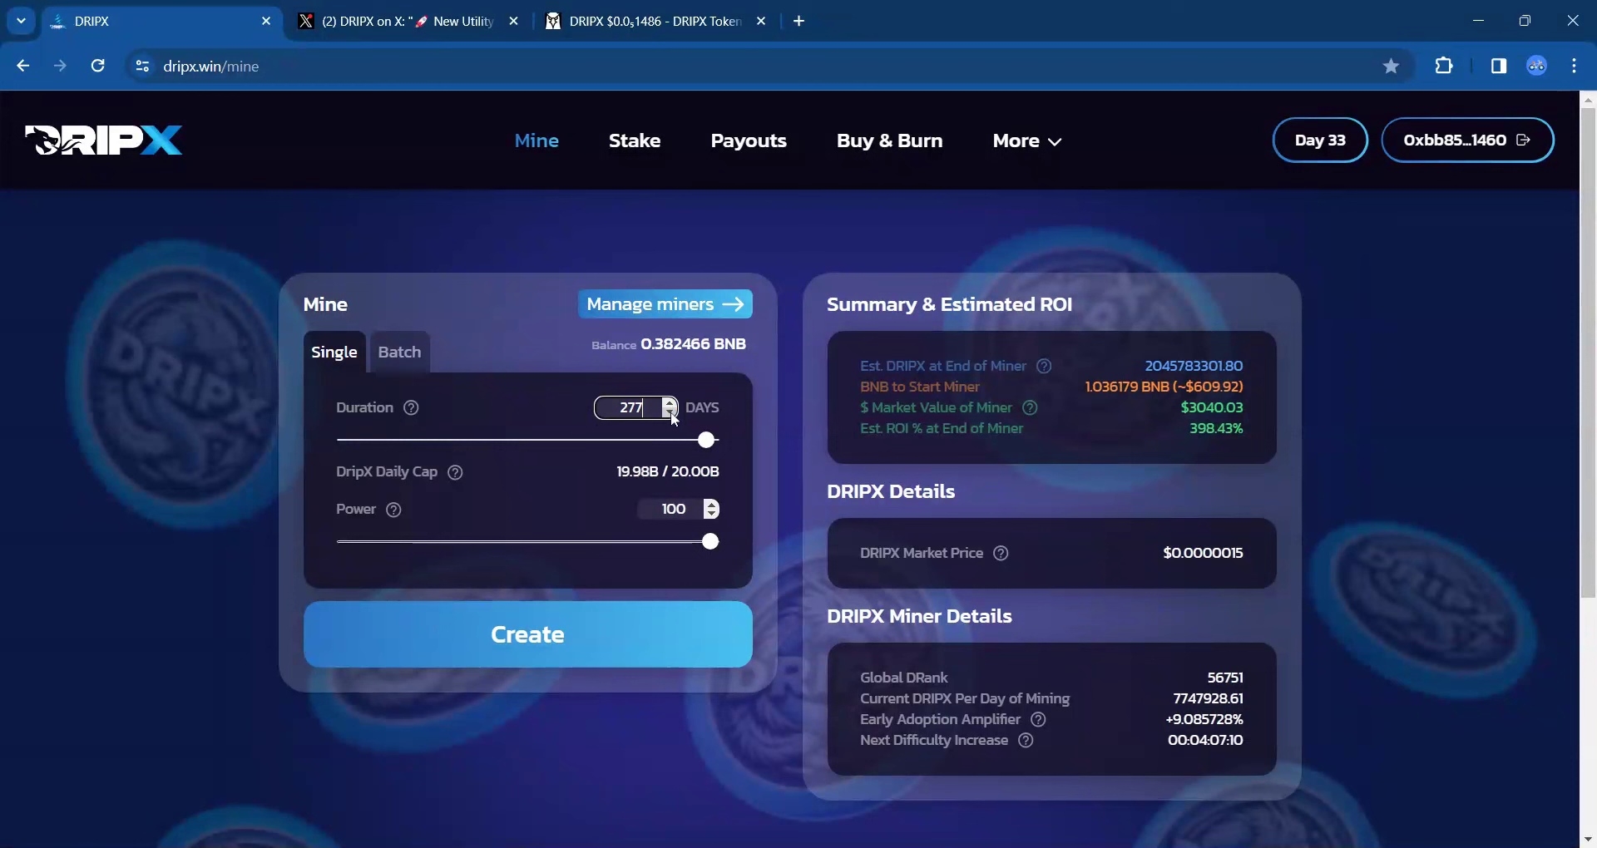
click(670, 412)
click(670, 412)
click(670, 412)
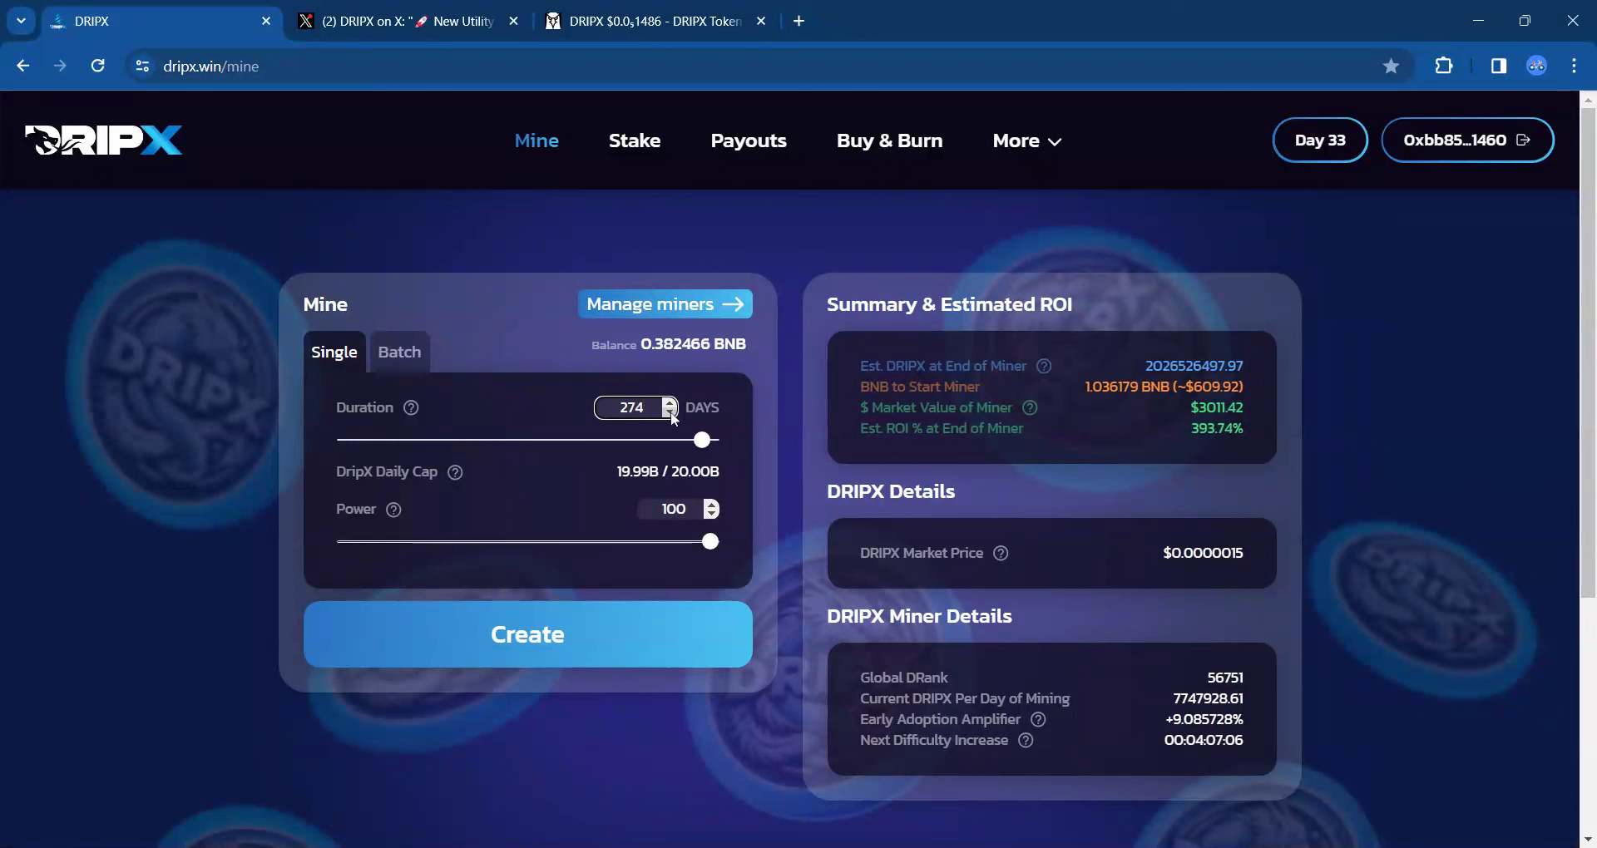
click(672, 413)
click(672, 413)
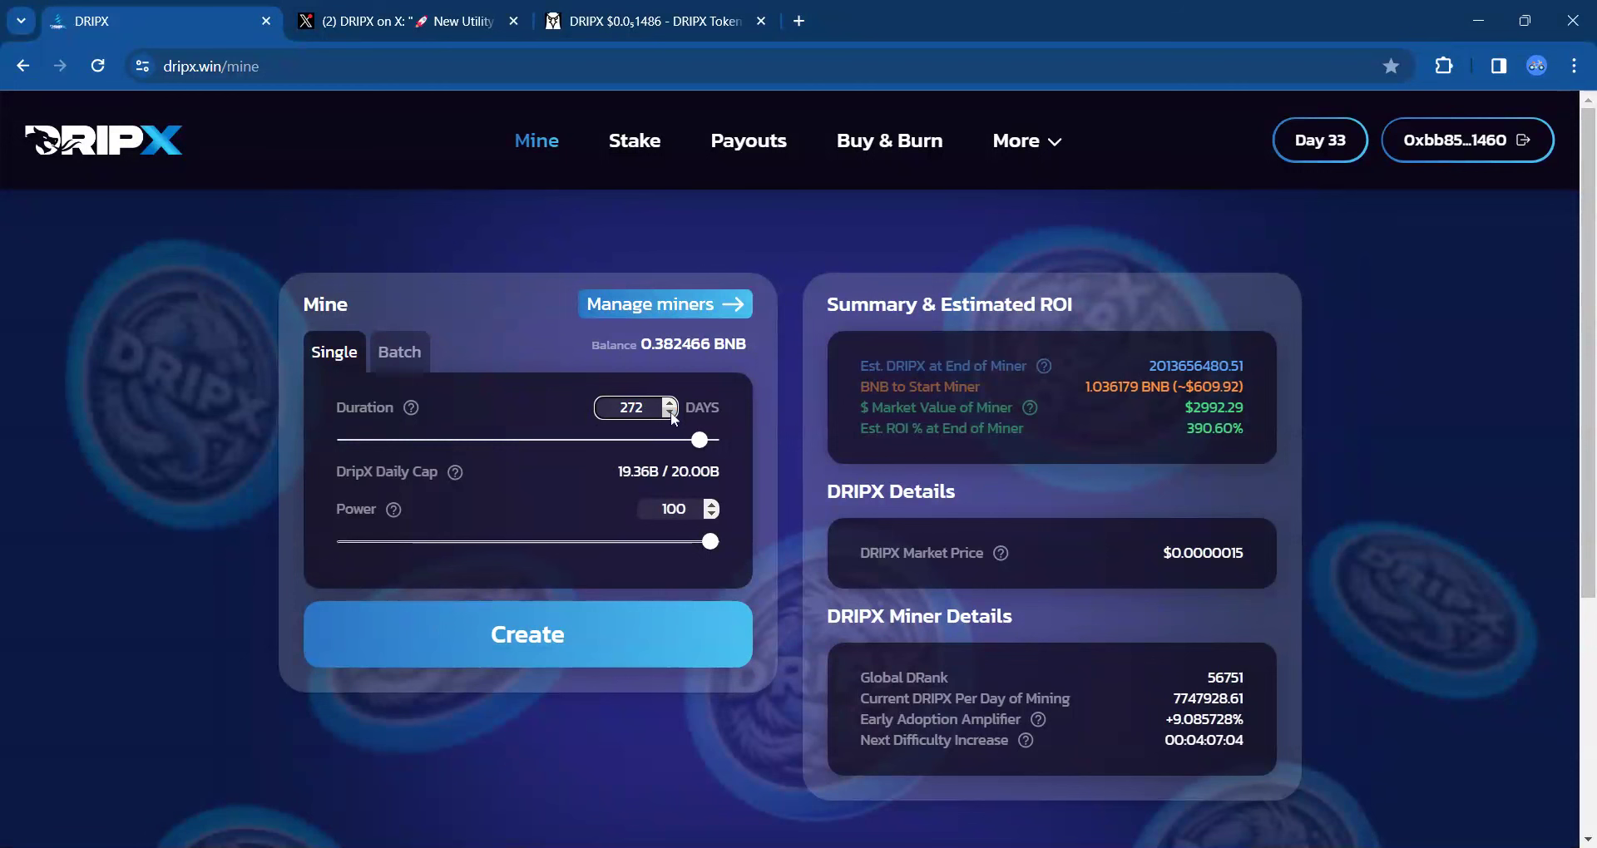
click(672, 413)
click(672, 413)
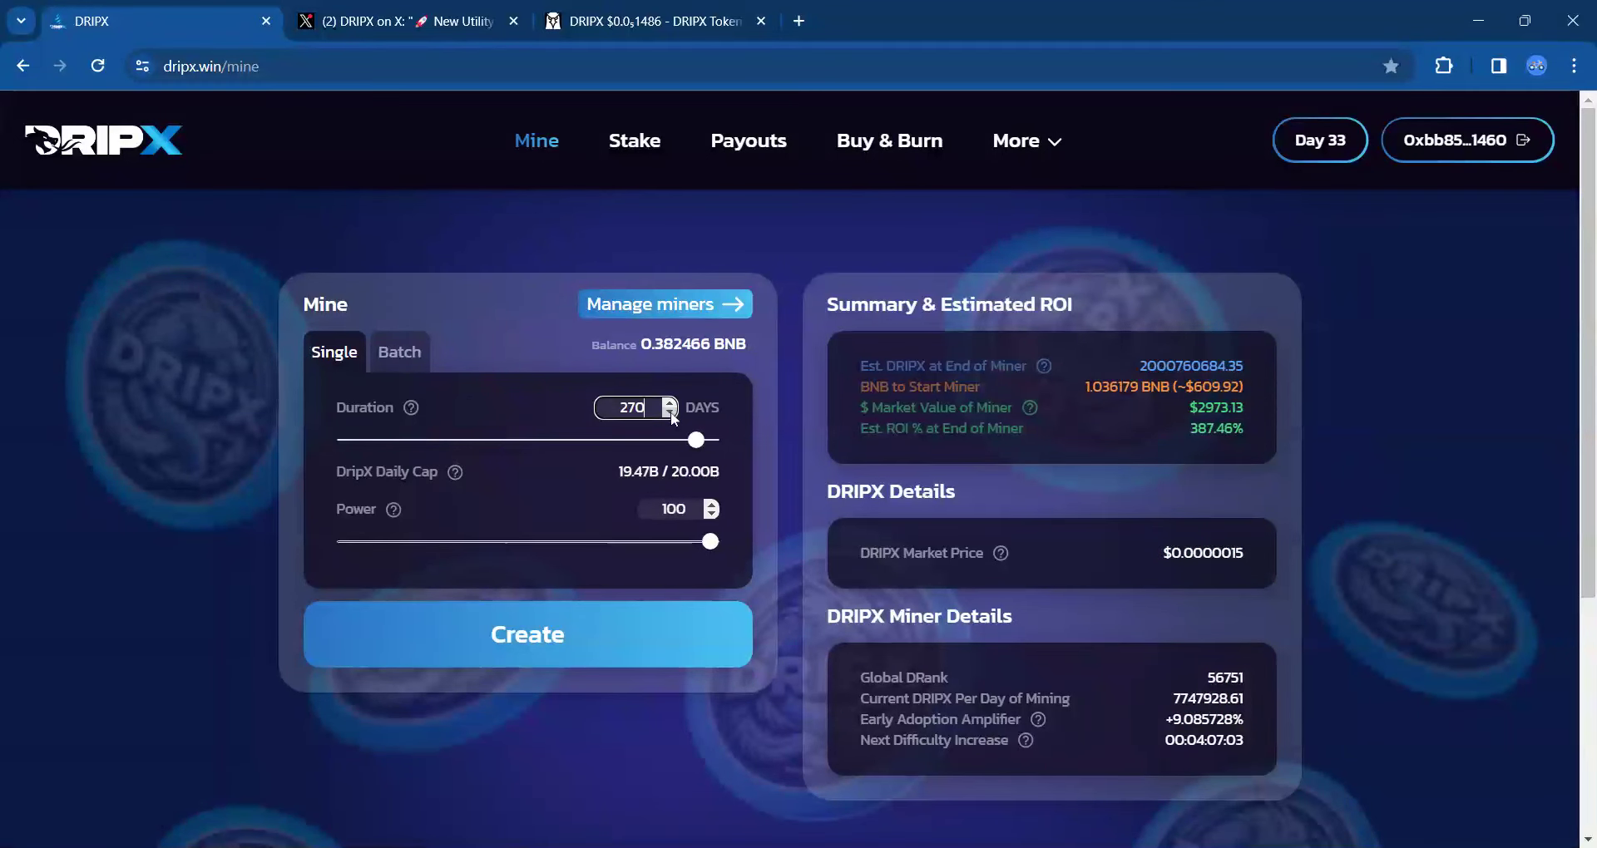
Lower the single miner's duration one day at a time to 254 days, checking the DripX Daily Cap for each duration
click(672, 414)
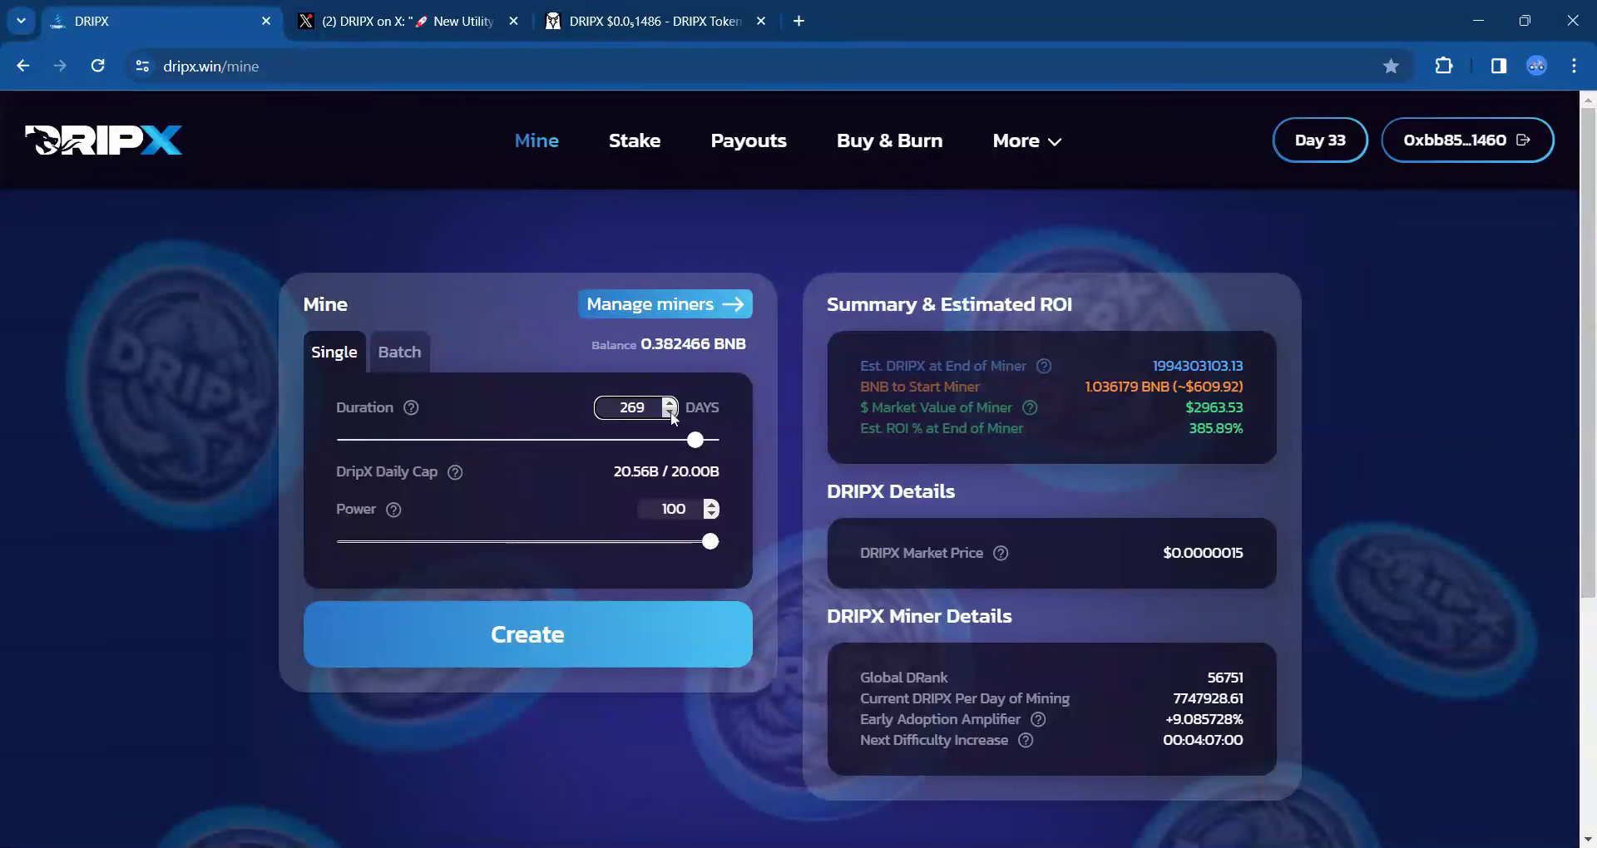
click(672, 414)
click(671, 413)
click(672, 413)
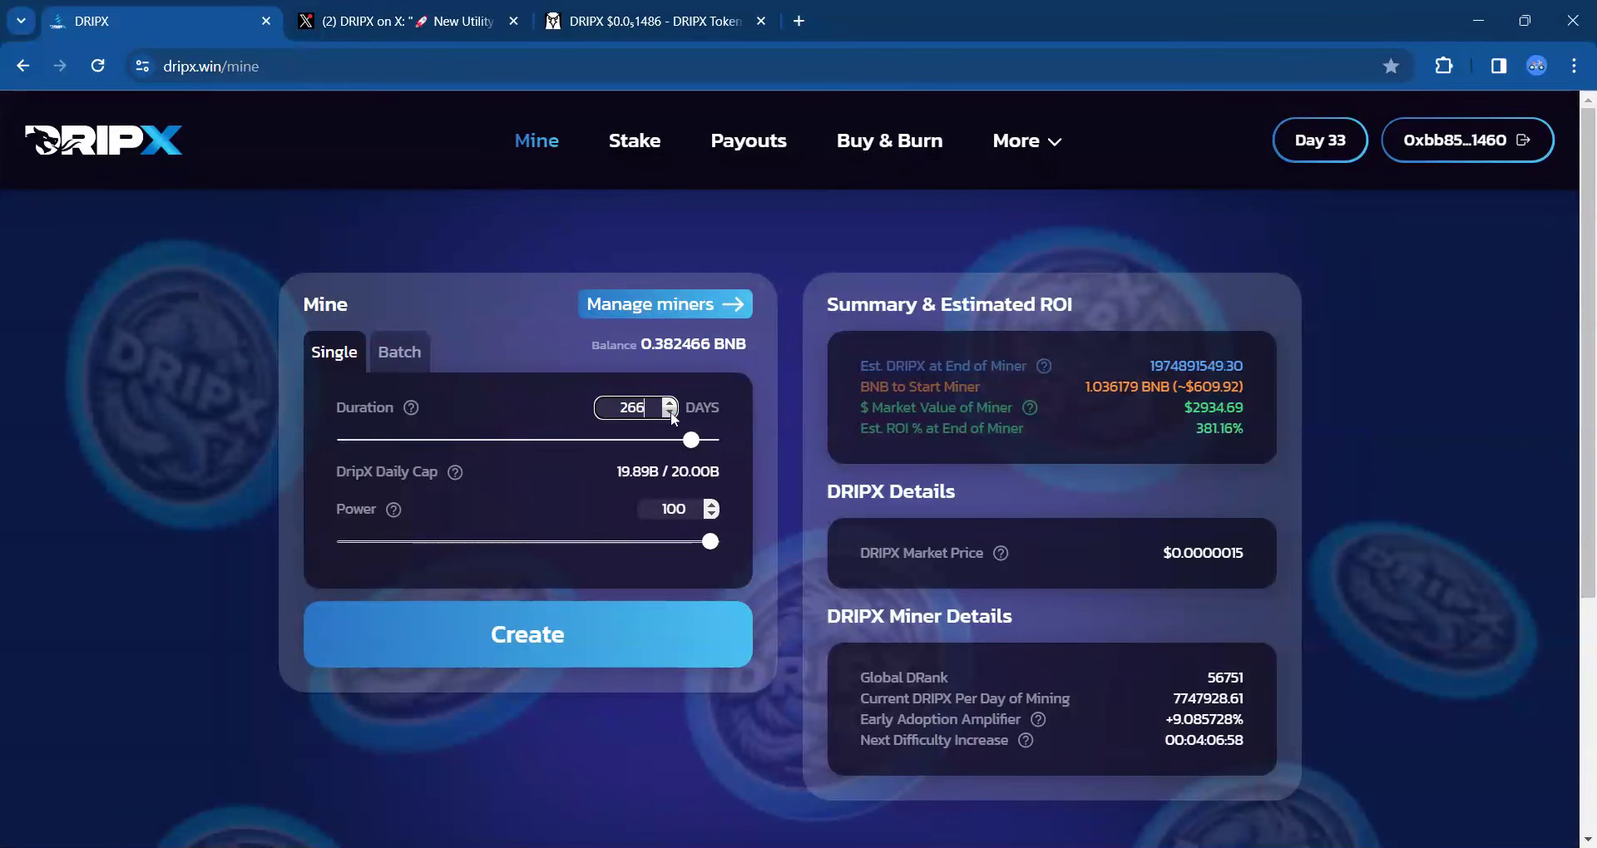
click(672, 414)
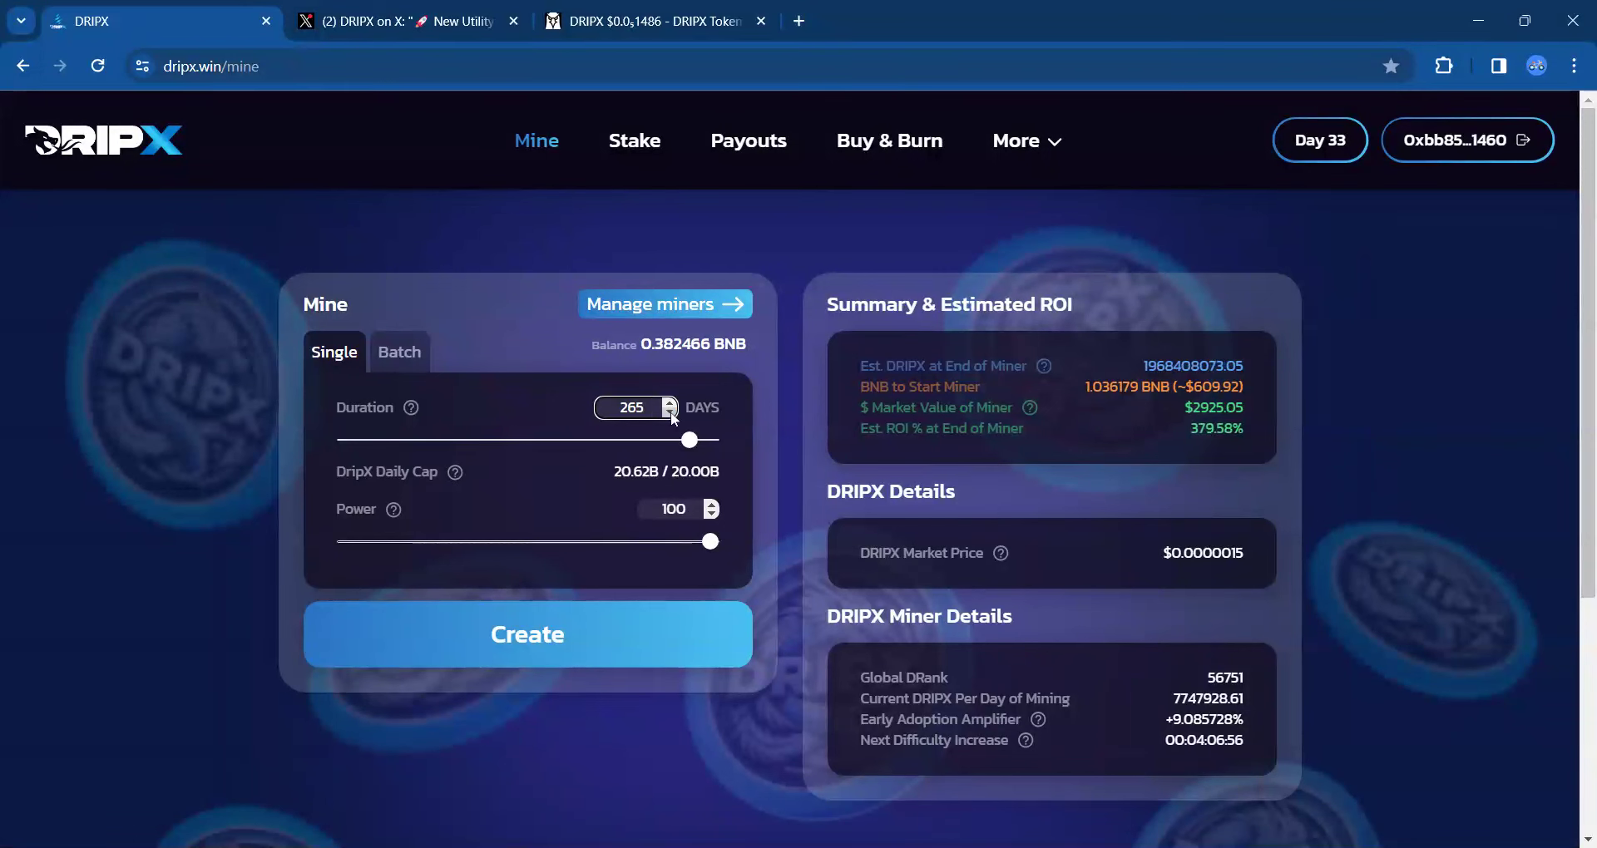
click(672, 413)
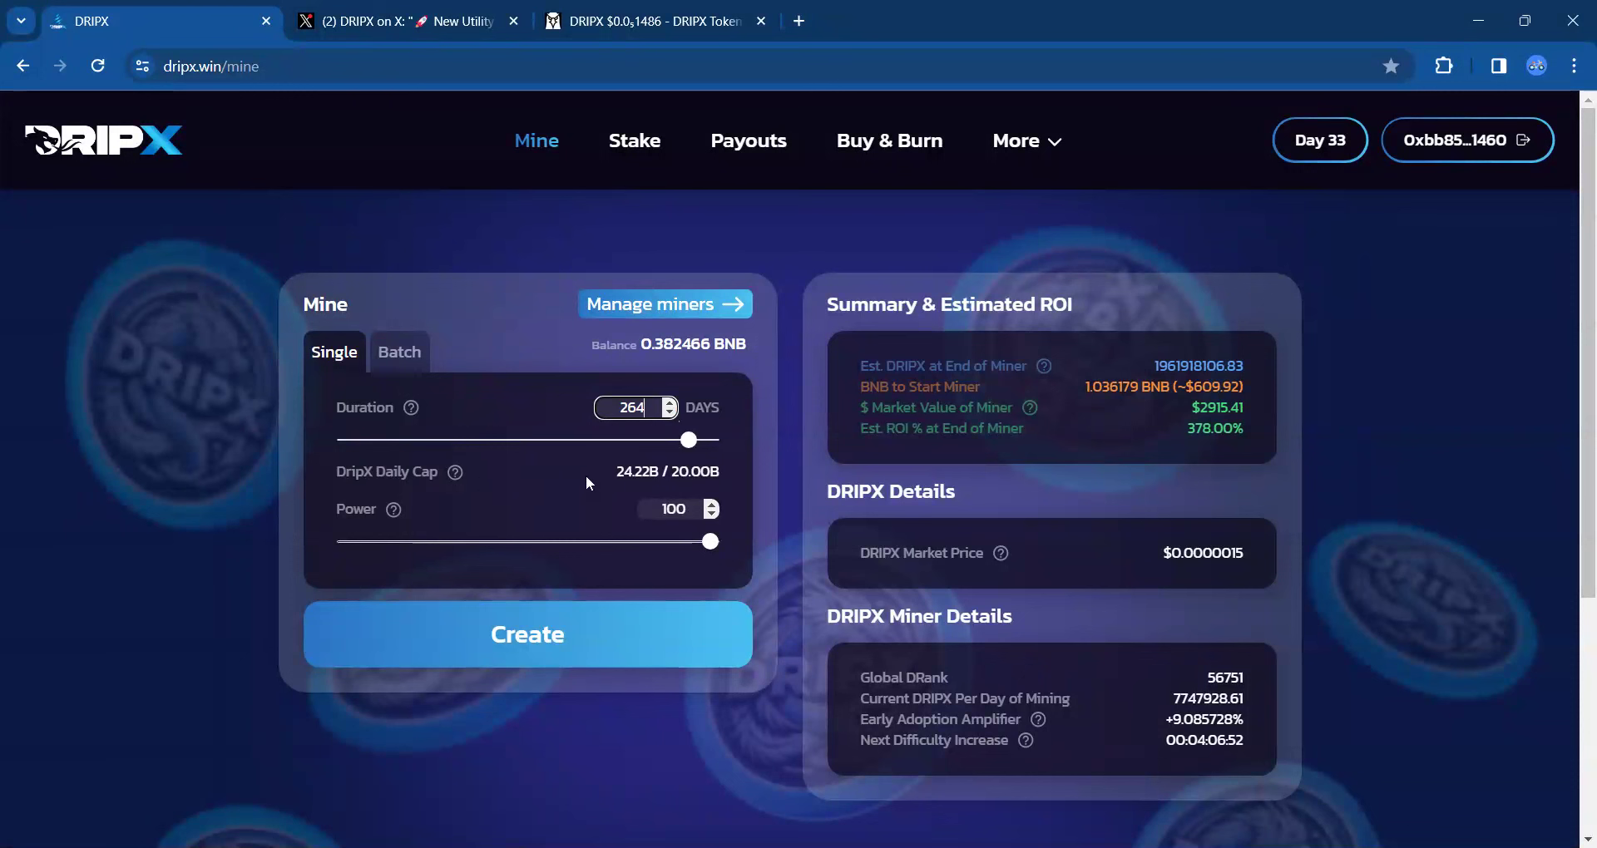
click(670, 414)
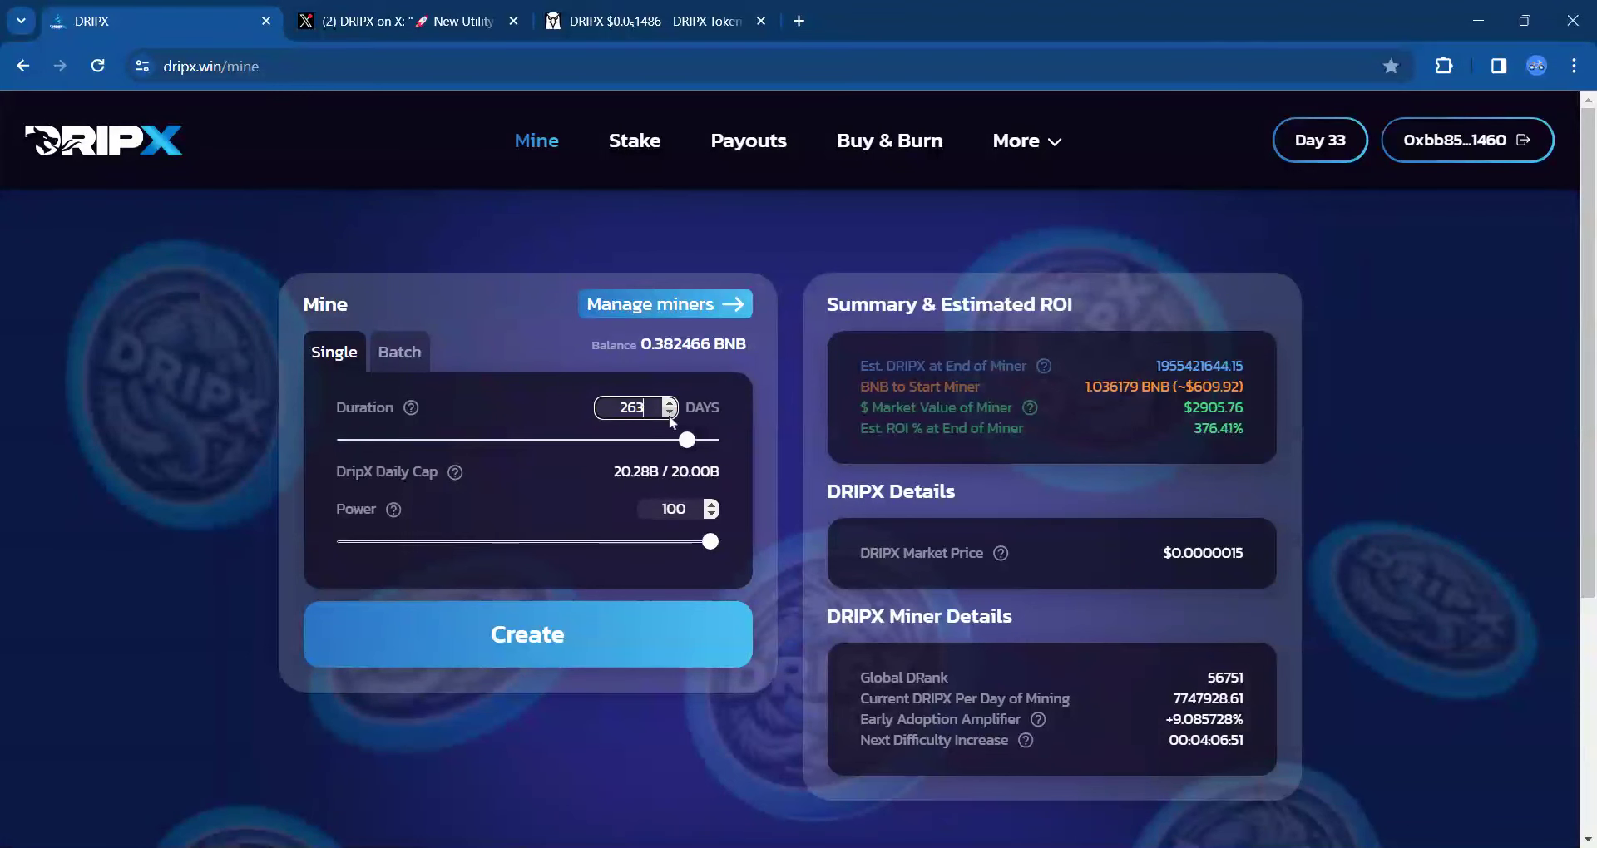
click(670, 416)
click(670, 416)
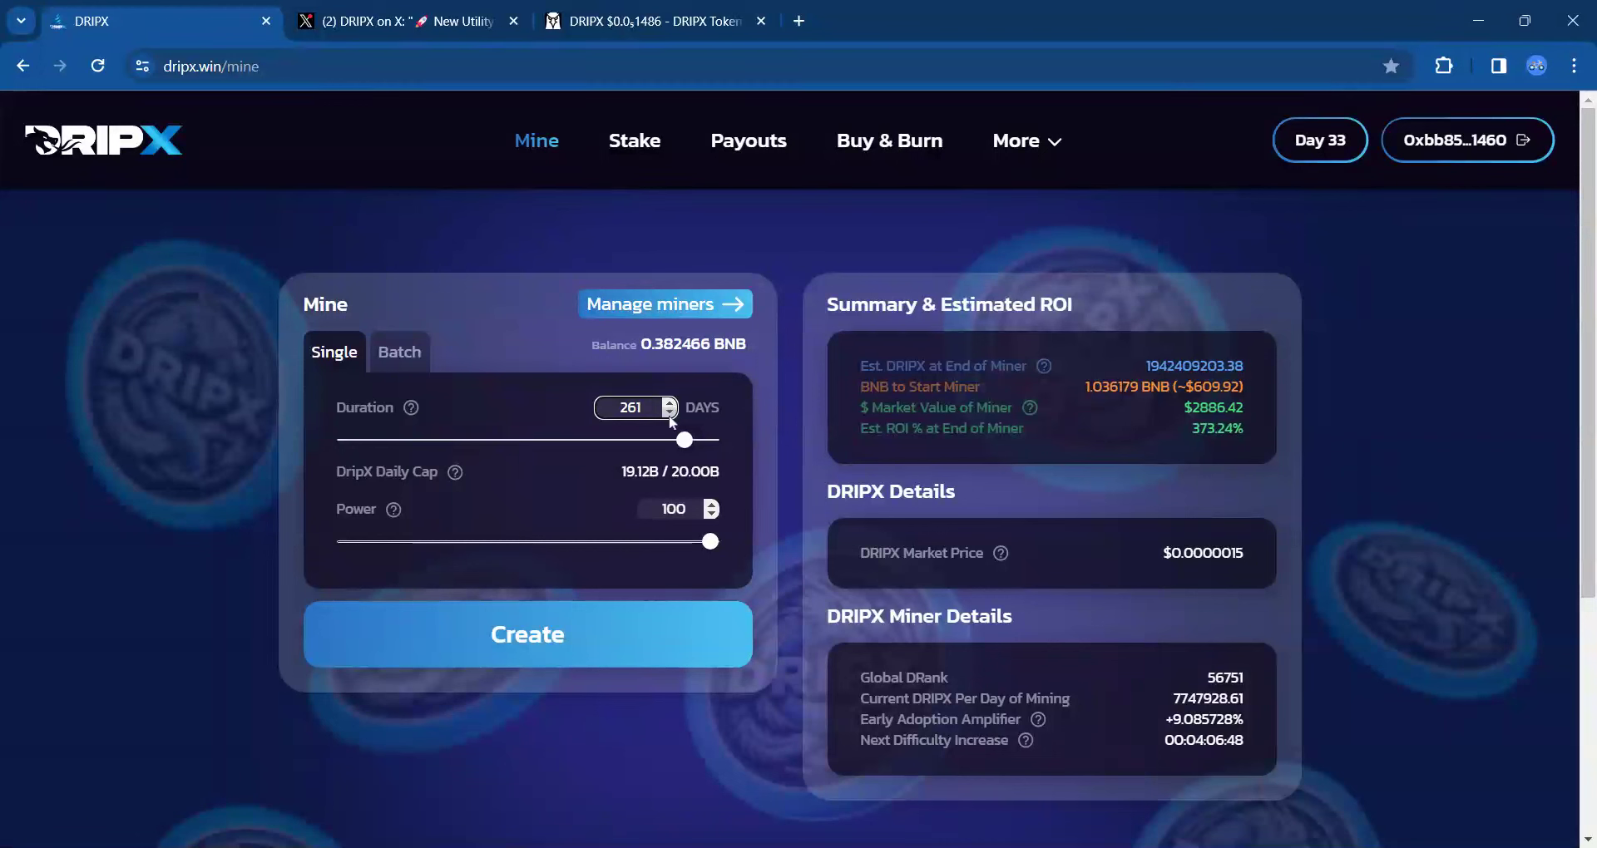
click(670, 416)
click(670, 413)
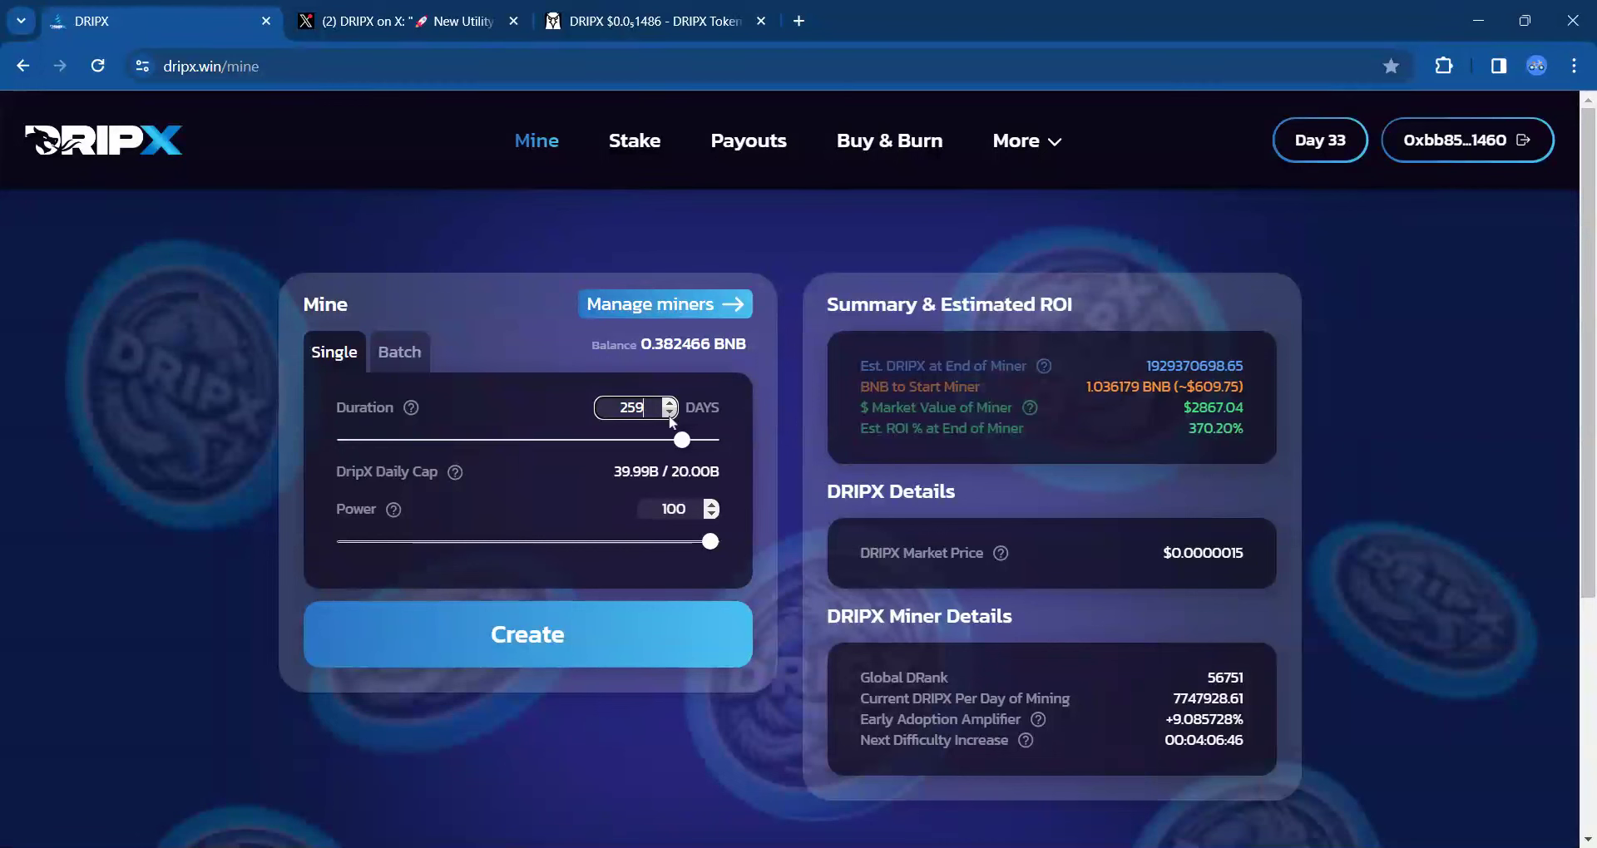
click(670, 413)
click(671, 413)
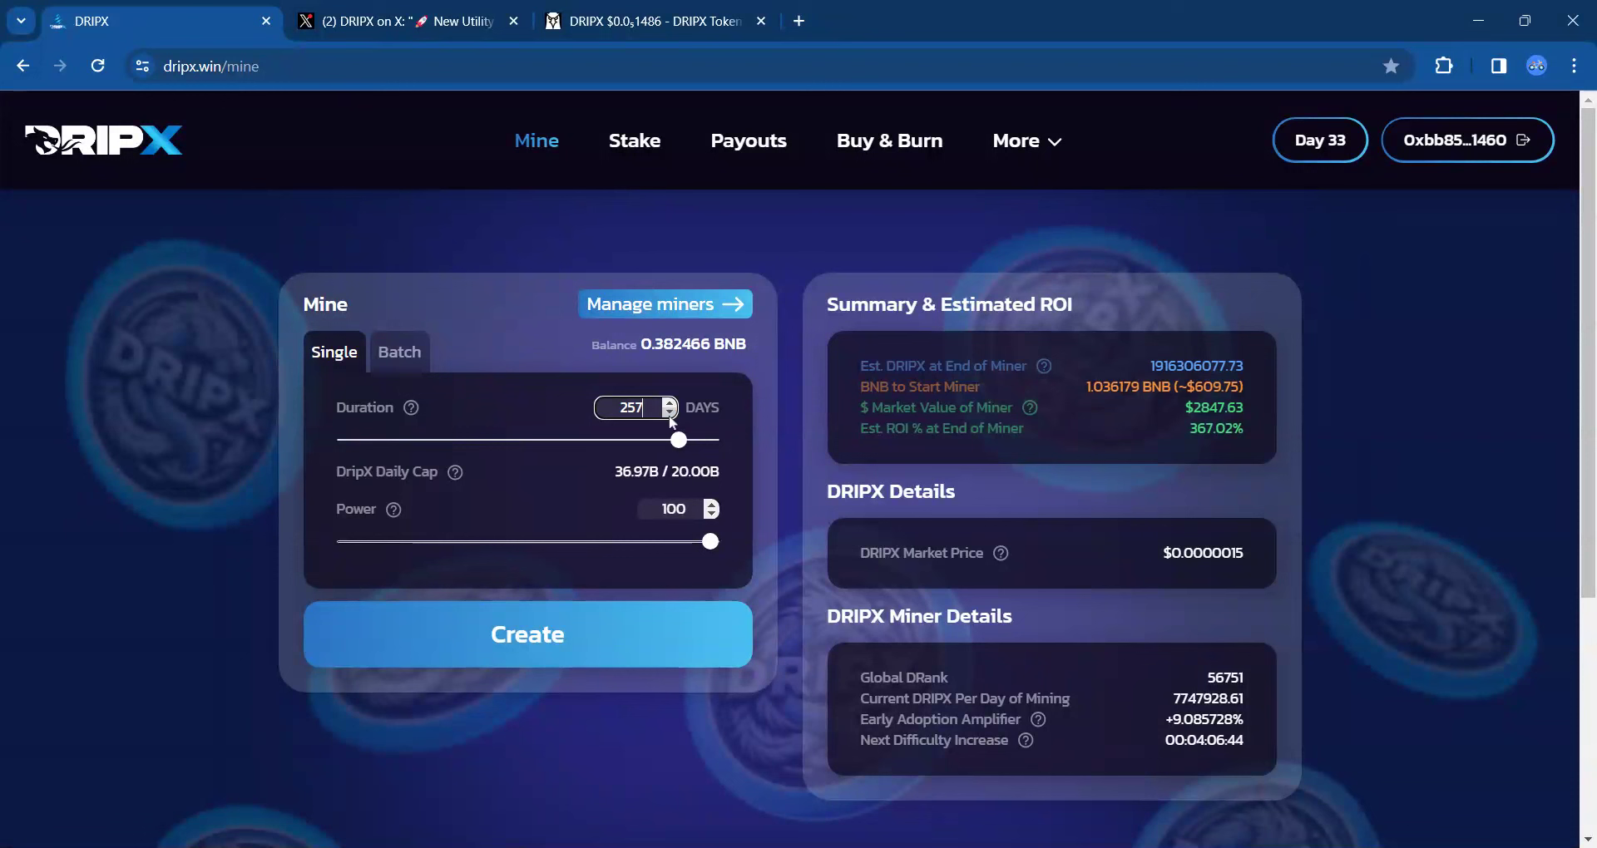
click(672, 415)
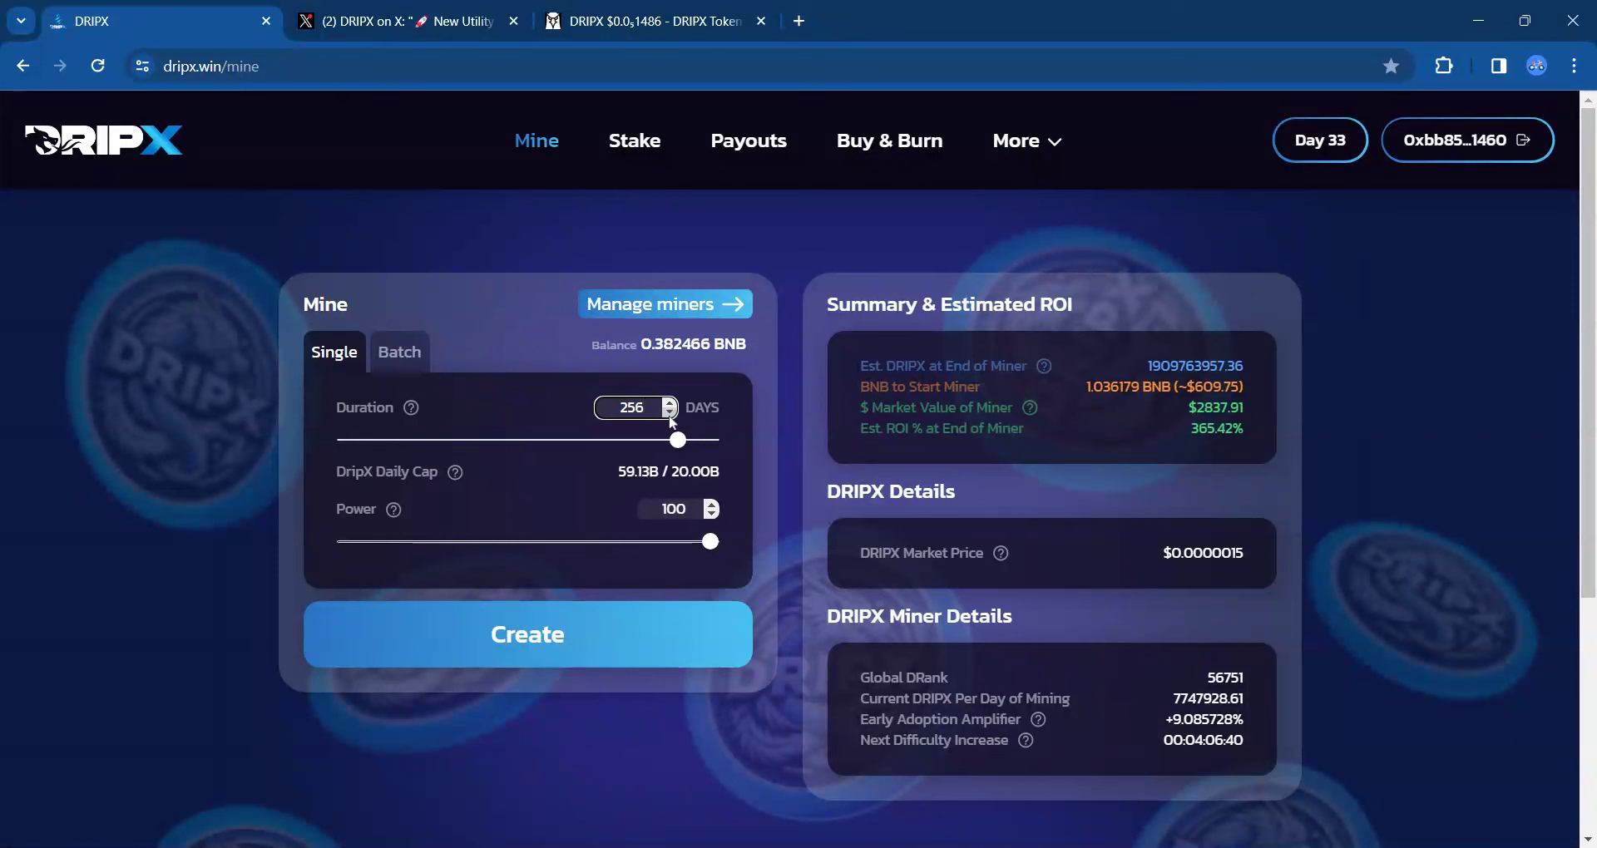
click(671, 417)
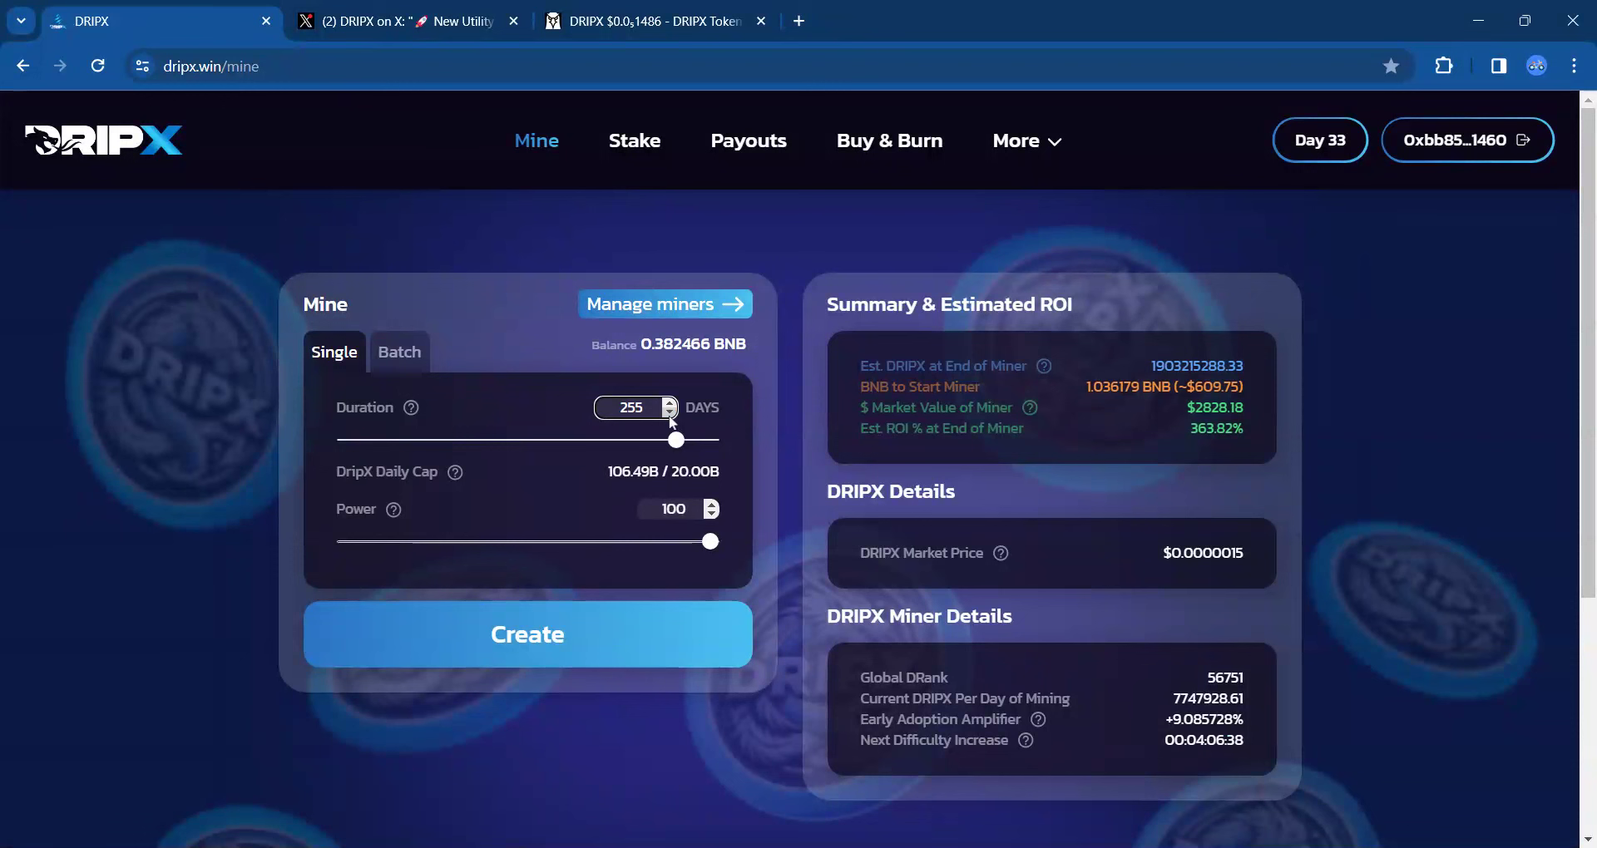
click(671, 418)
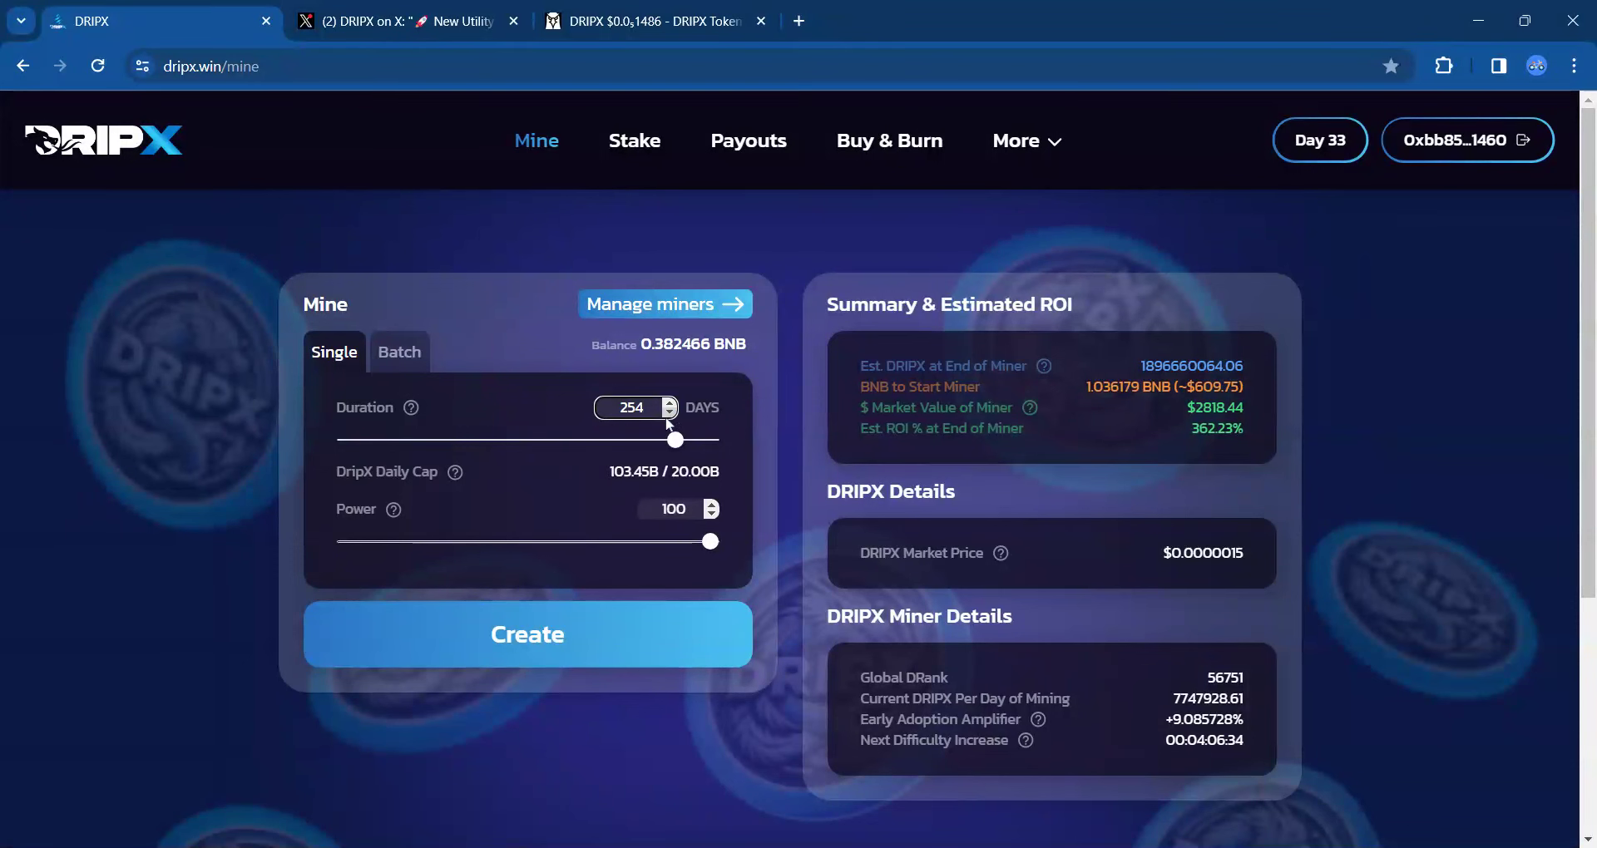
Review the DRIPX/WBNB price chart and recent transactions on DEX Screener, and return to the DRIPX Mine page
click(657, 22)
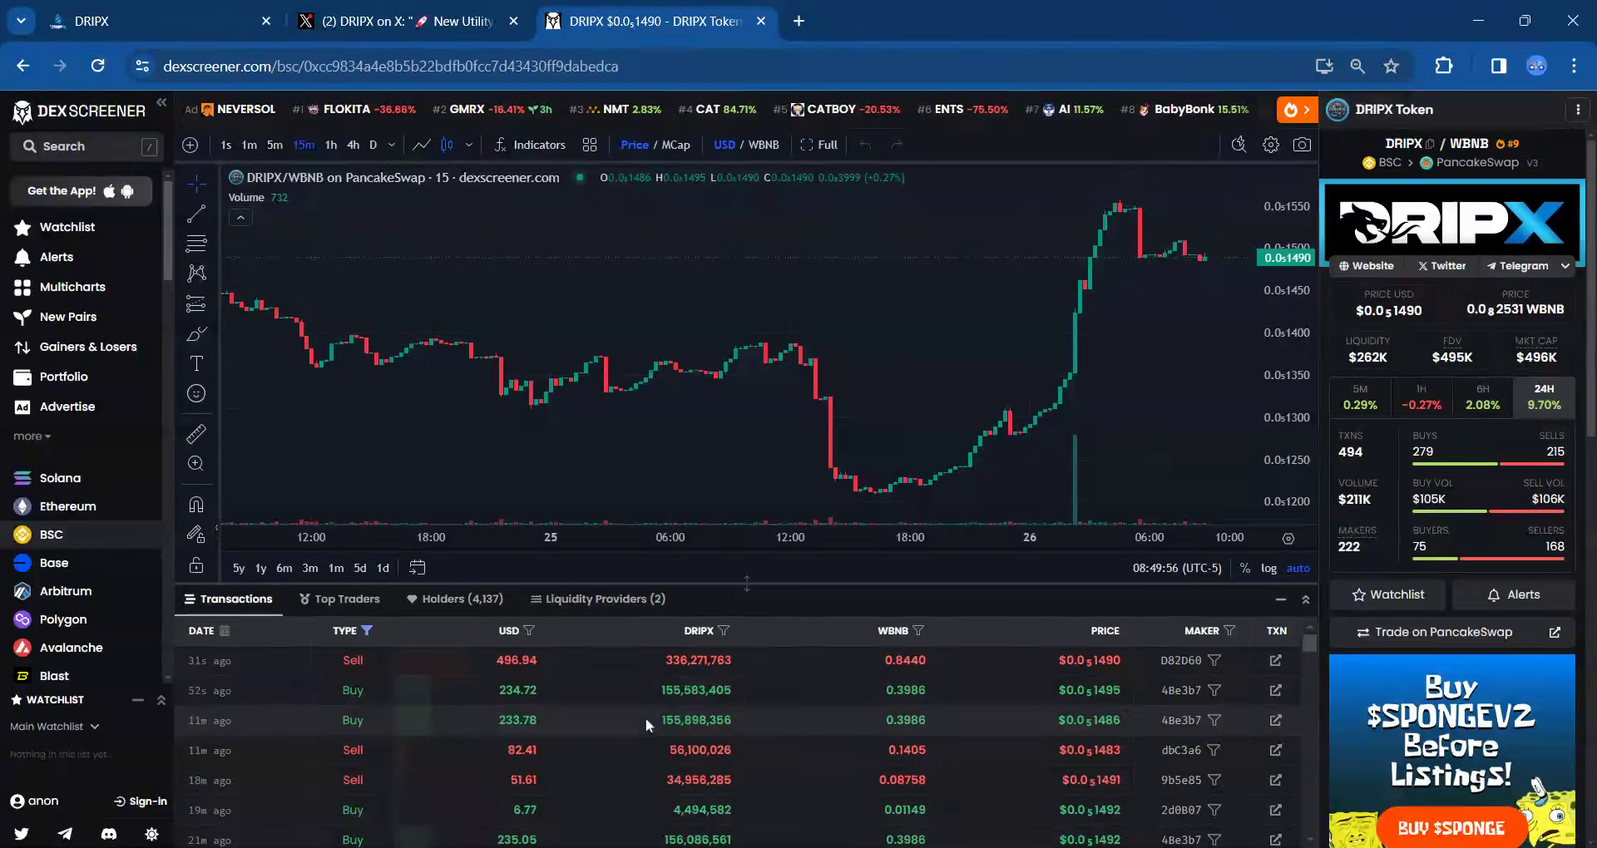
click(143, 23)
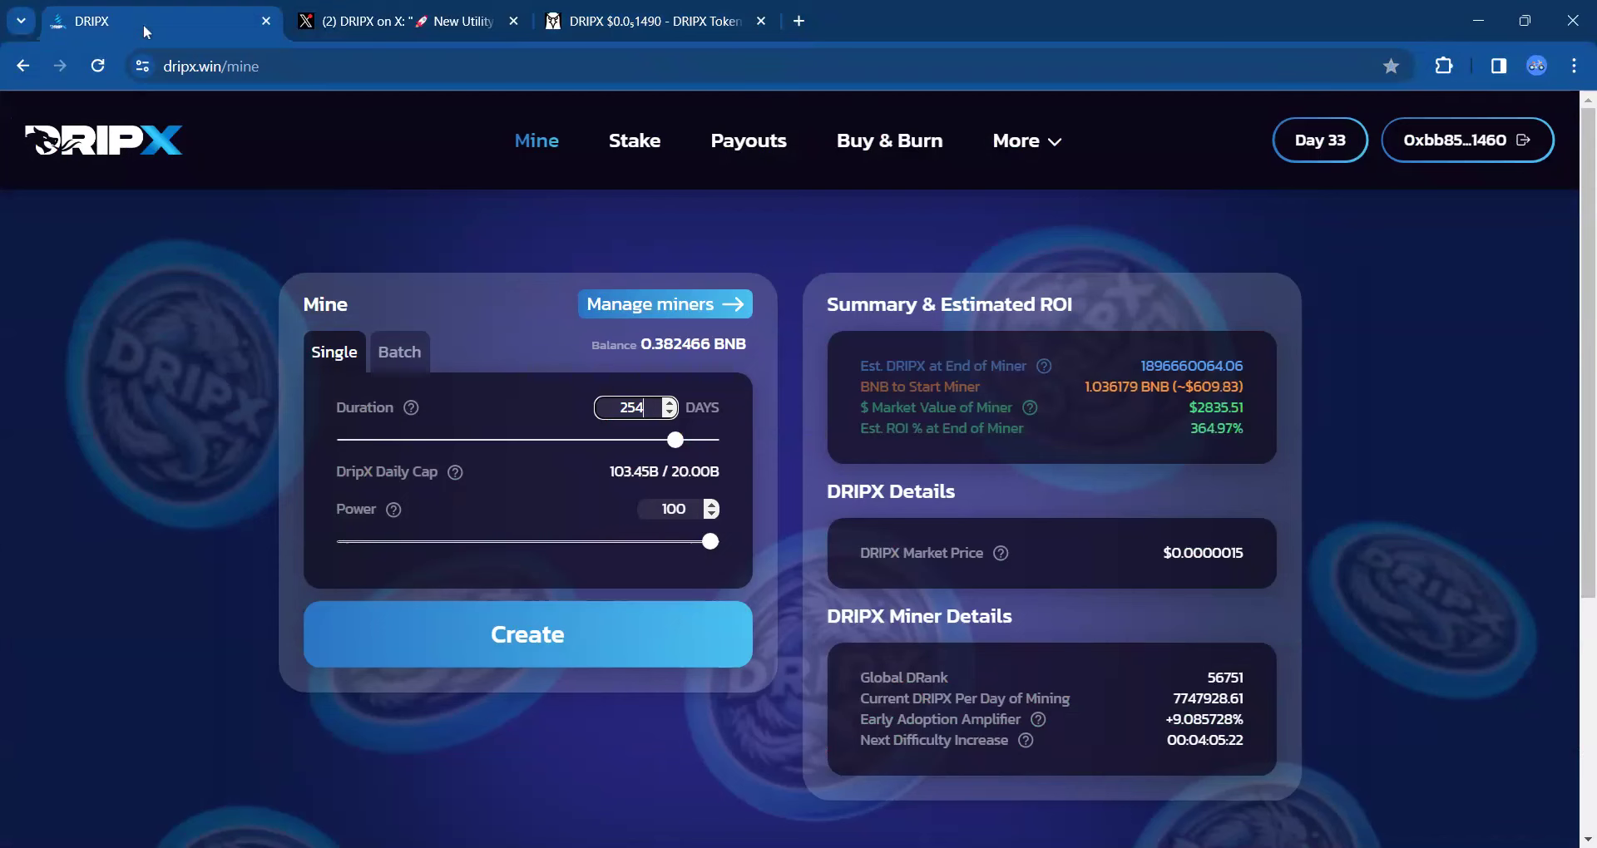